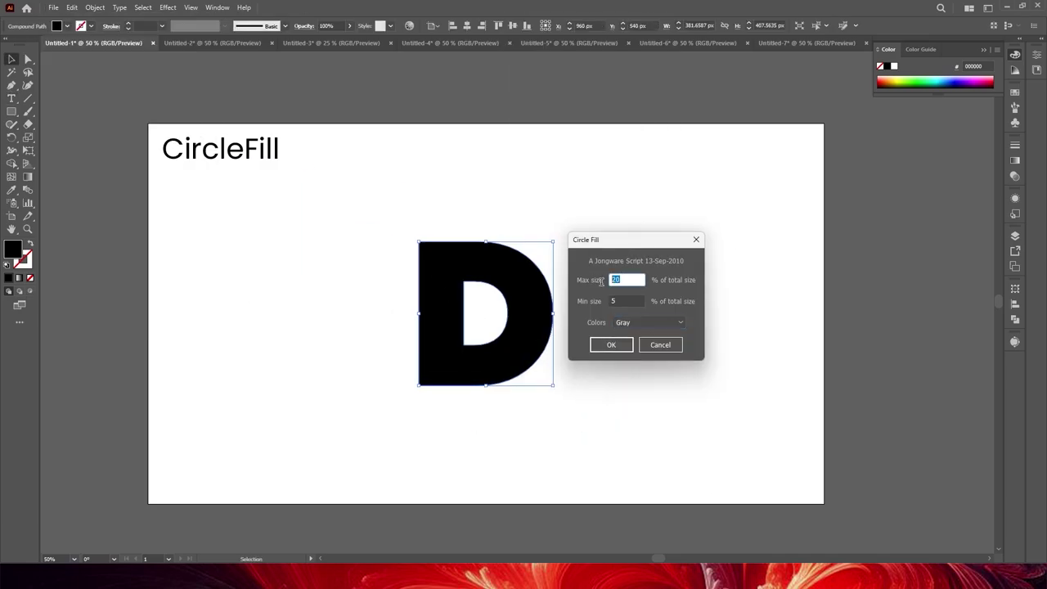
# Confirm the Circle Fill dialog from its Min size field, leaving the CircleFill artboard empty.
pyautogui.press('Tab')
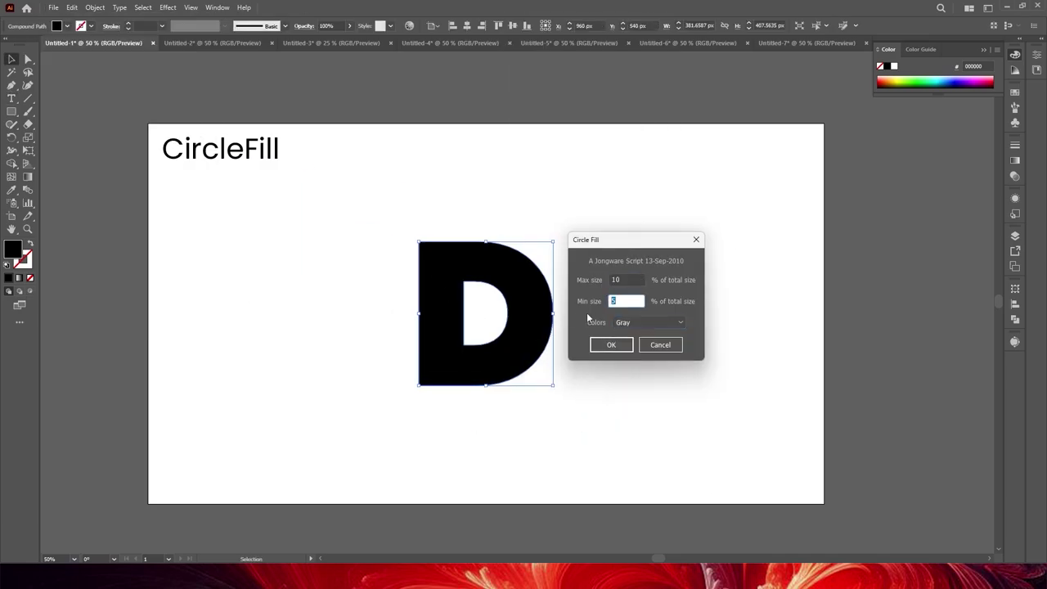
pyautogui.press('Return')
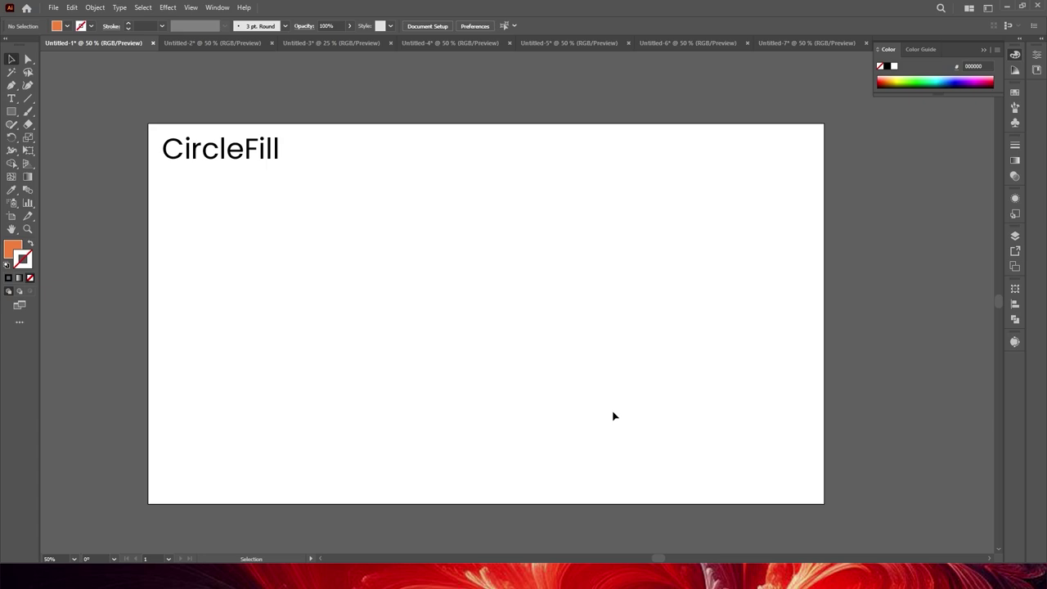
# Type a letter D near the artboard centre and scale it up large.
pyautogui.press('t')
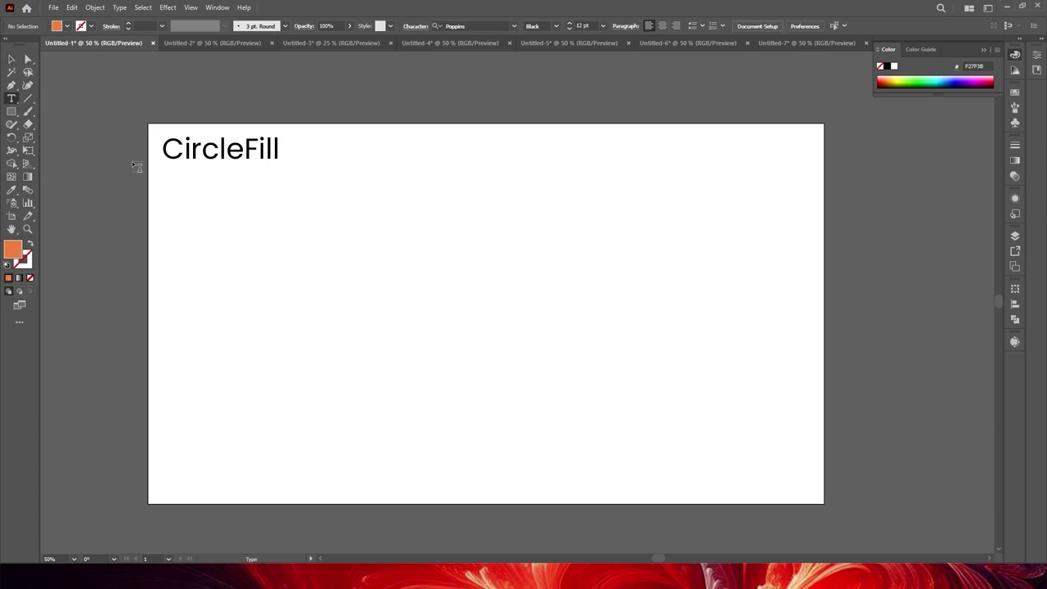
pyautogui.click(440, 309)
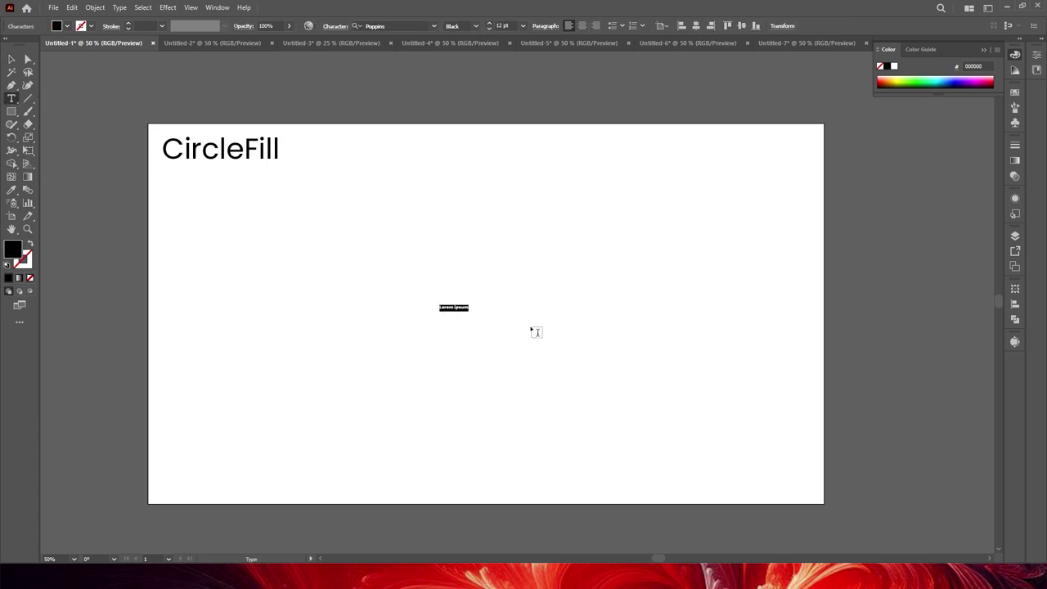
pyautogui.press('BackSpace')
pyautogui.click(12, 59)
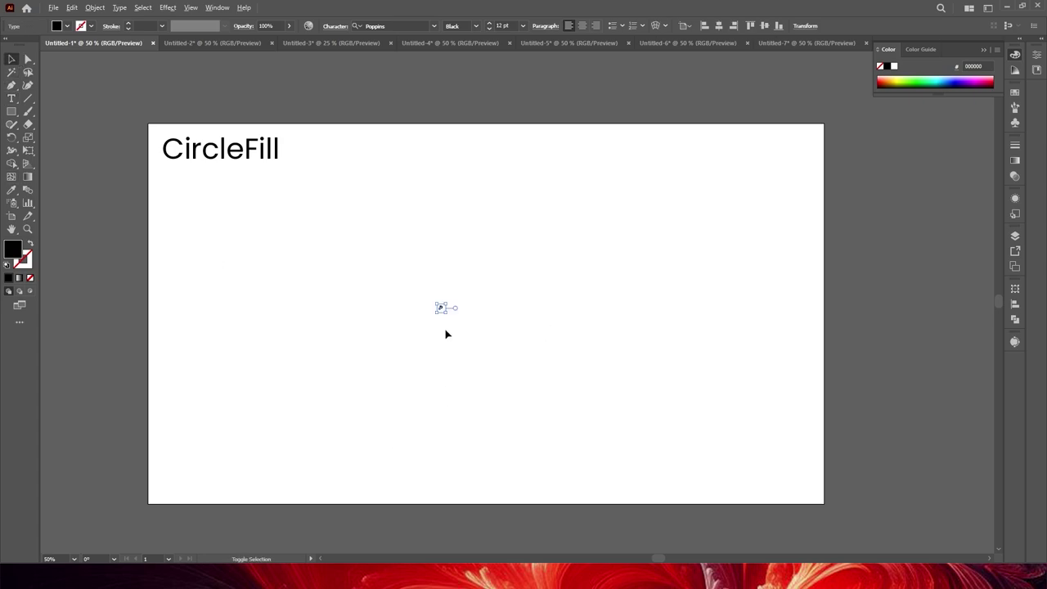
pyautogui.moveTo(448, 312); pyautogui.dragTo(666, 450)
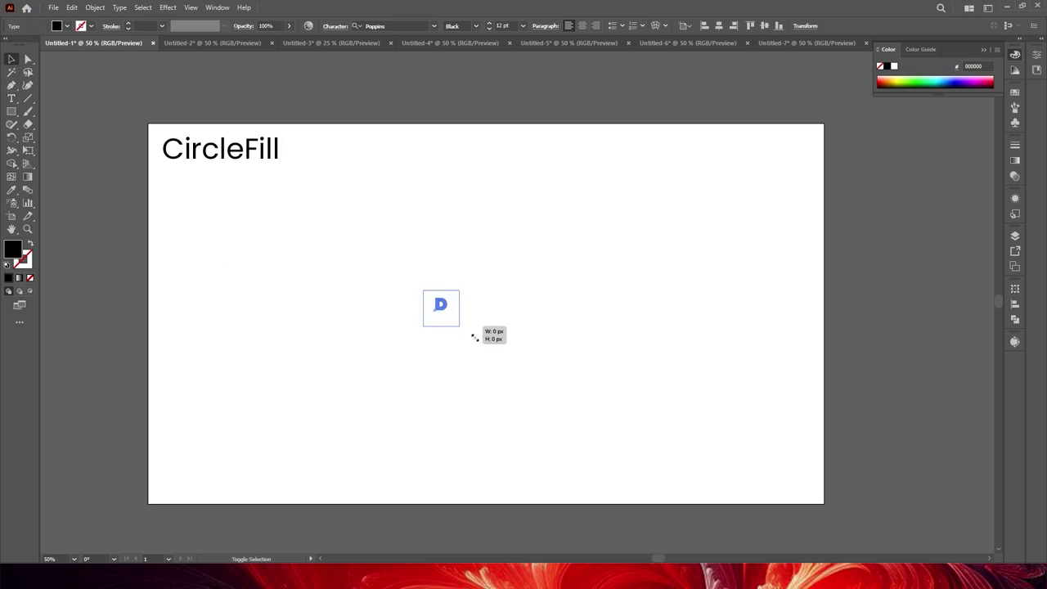
pyautogui.moveTo(428, 303); pyautogui.dragTo(463, 332)
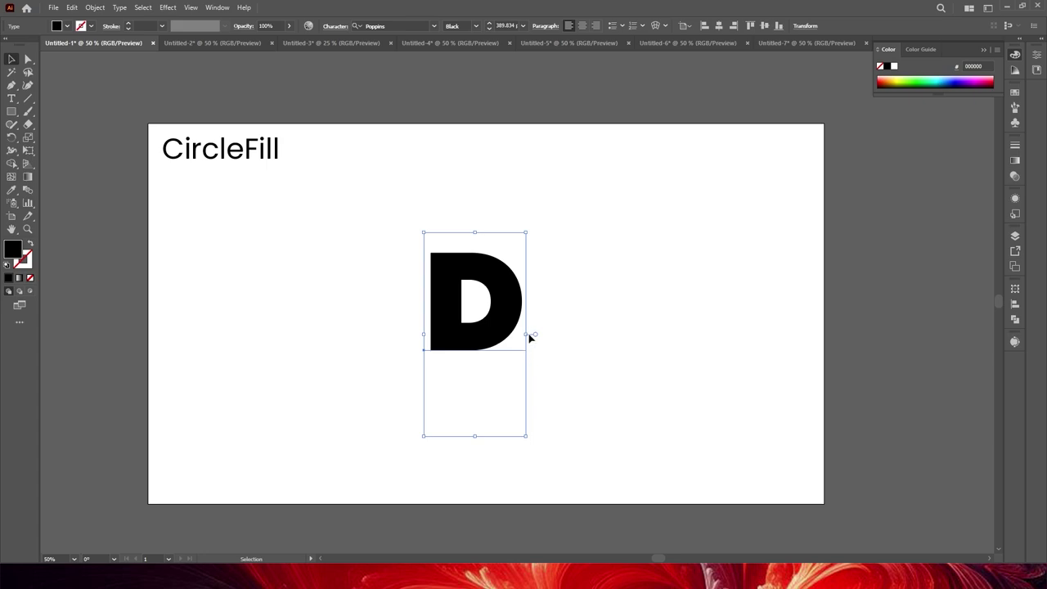
pyautogui.moveTo(528, 334); pyautogui.dragTo(551, 346)
pyautogui.moveTo(492, 326); pyautogui.dragTo(507, 339)
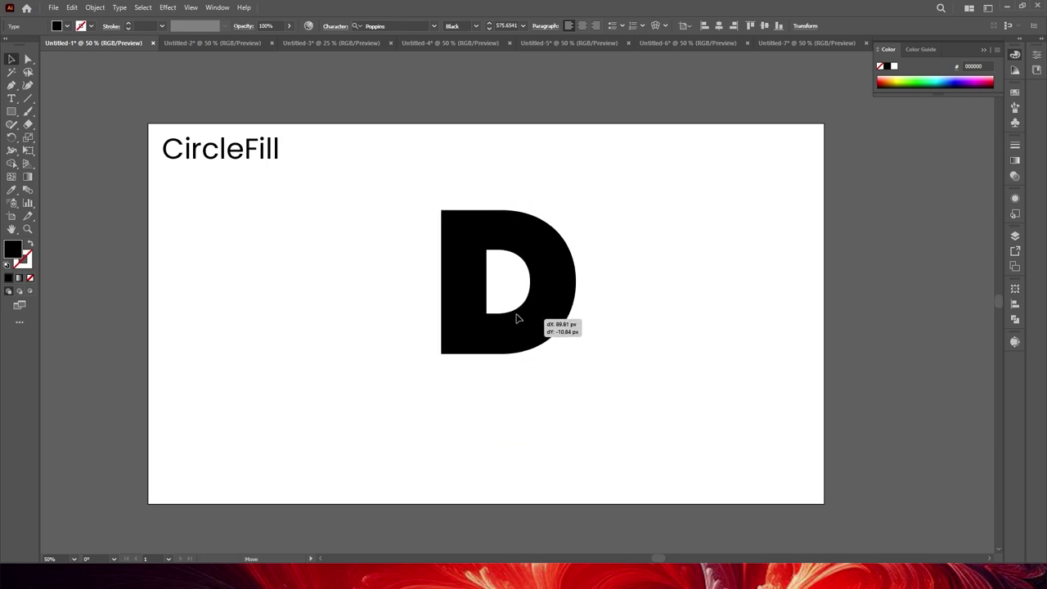
# Convert the D to outlines, ungroup it, and select the compound path.
pyautogui.rightClick(507, 339)
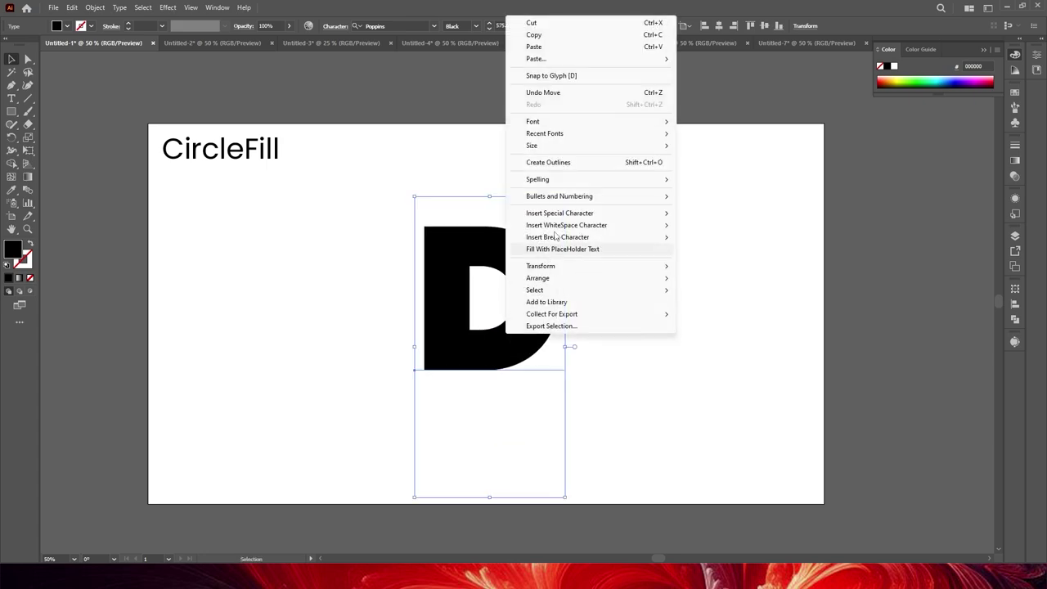
pyautogui.click(561, 163)
pyautogui.moveTo(520, 313); pyautogui.dragTo(513, 327)
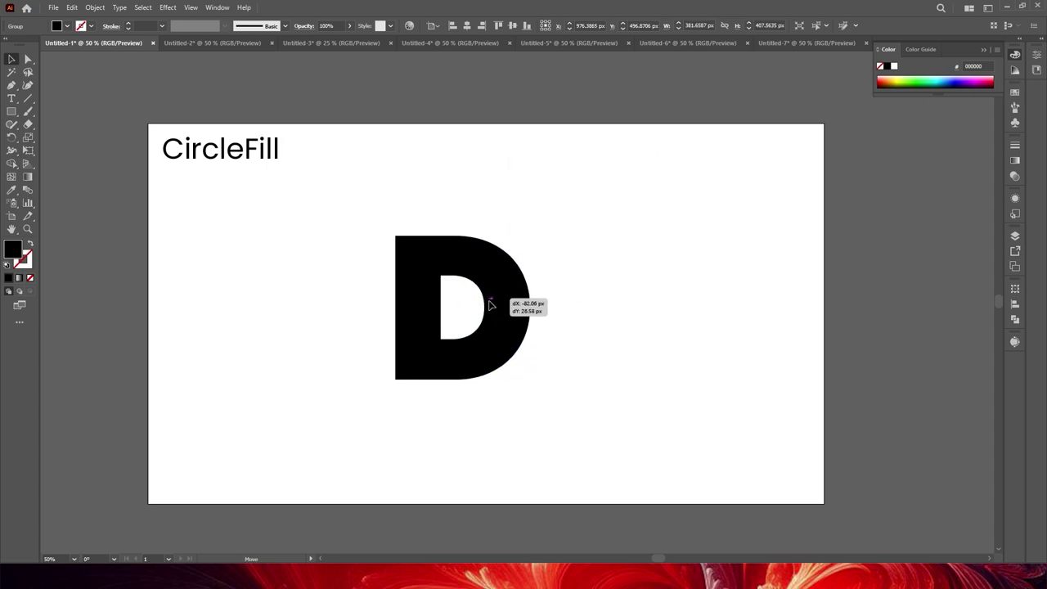
pyautogui.rightClick(513, 327)
pyautogui.click(554, 212)
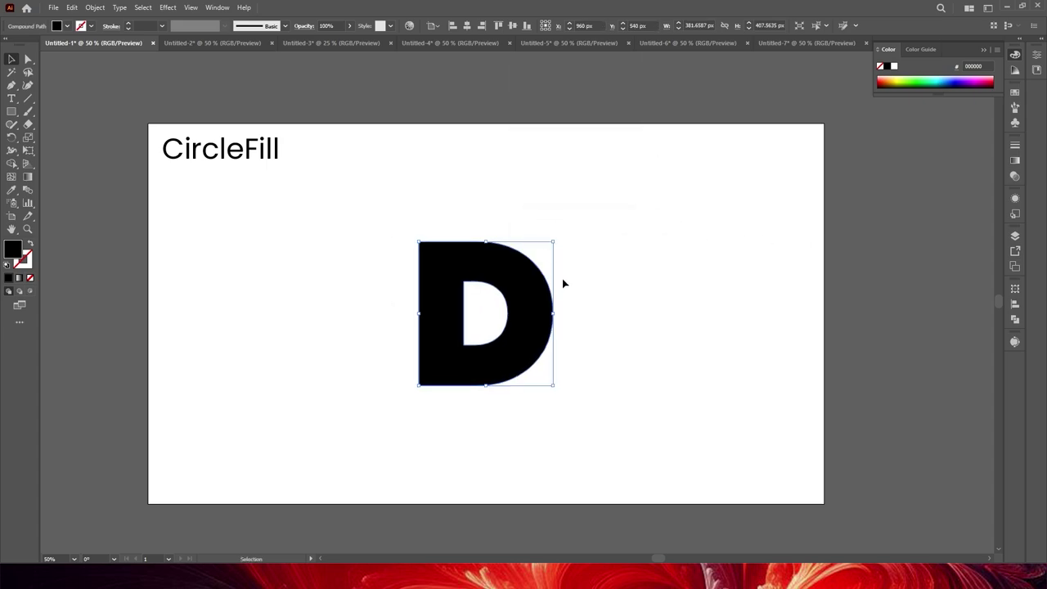
pyautogui.click(565, 280)
pyautogui.click(508, 286)
# Fill the D using the CircleFill script with Gray colours, max size 10, min size 1, then select everything.
pyautogui.click(52, 7)
pyautogui.moveTo(74, 287)
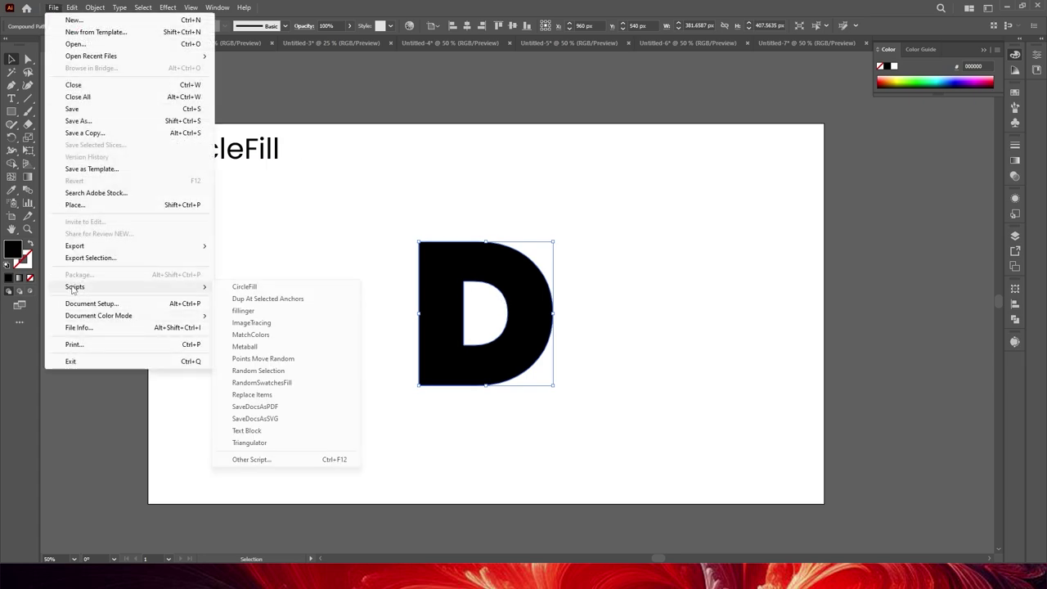
pyautogui.click(250, 287)
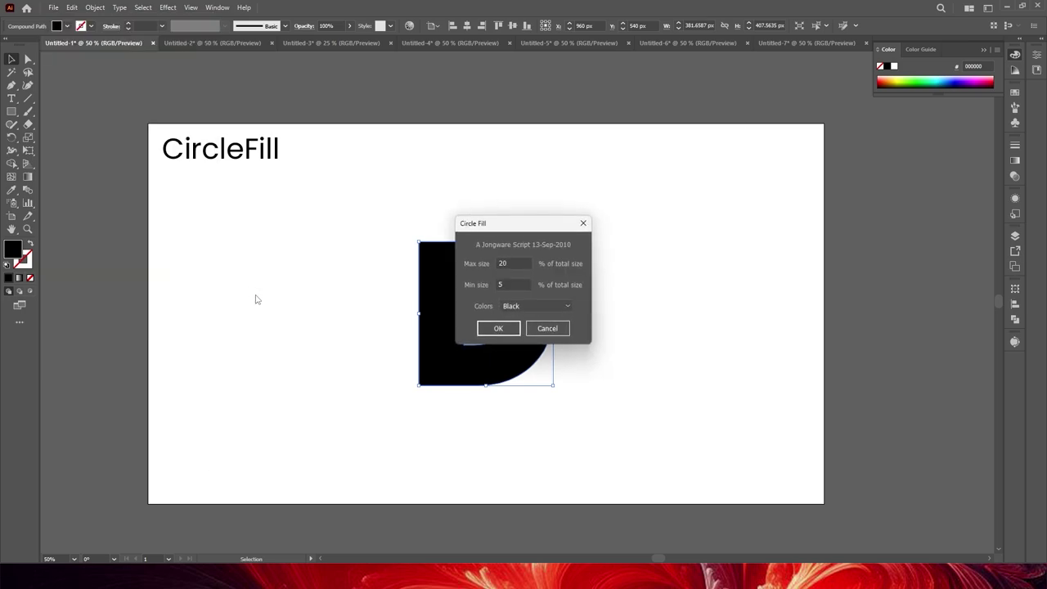
pyautogui.moveTo(519, 224); pyautogui.dragTo(632, 240)
pyautogui.click(648, 323)
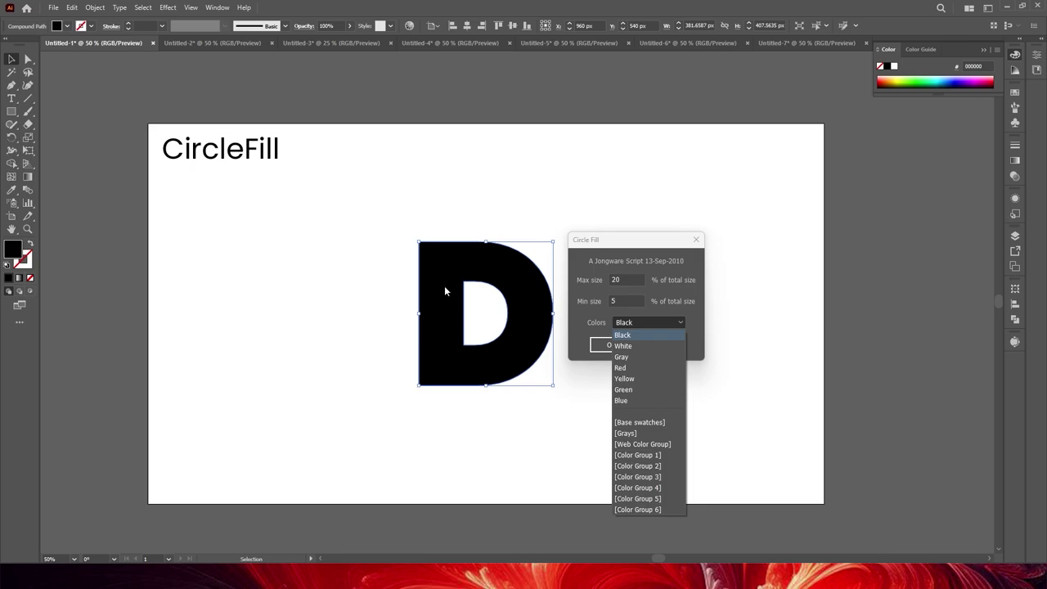
pyautogui.click(621, 356)
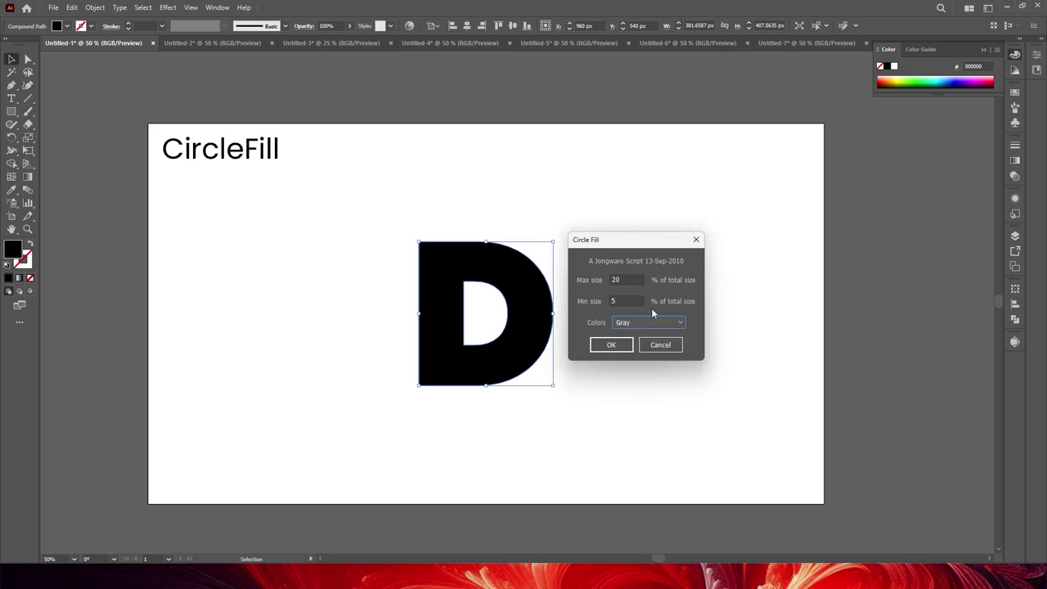
pyautogui.doubleClick(620, 279)
pyautogui.write('10')
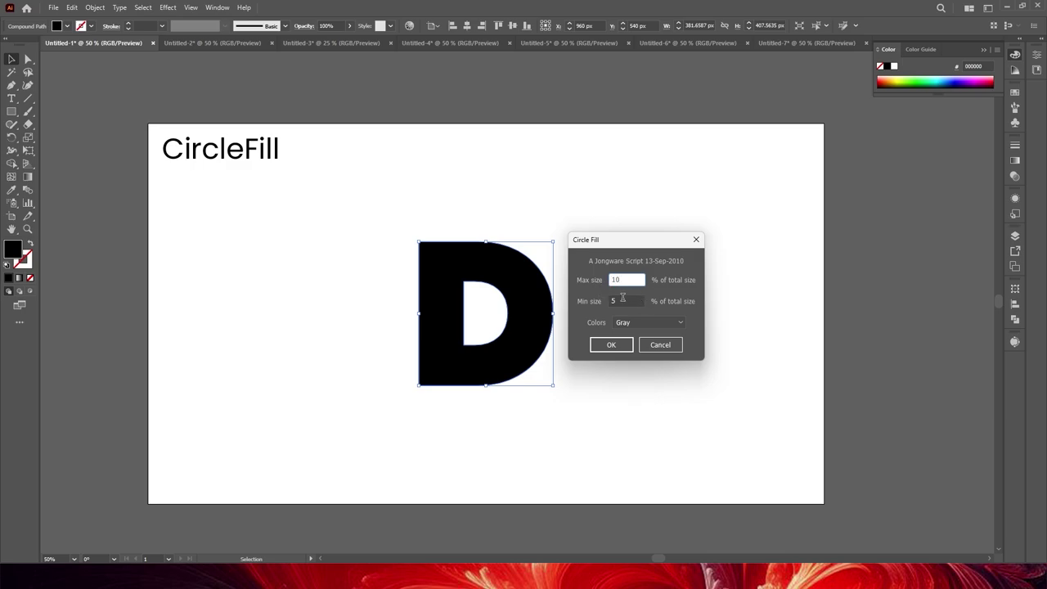
pyautogui.doubleClick(622, 301)
pyautogui.write('1')
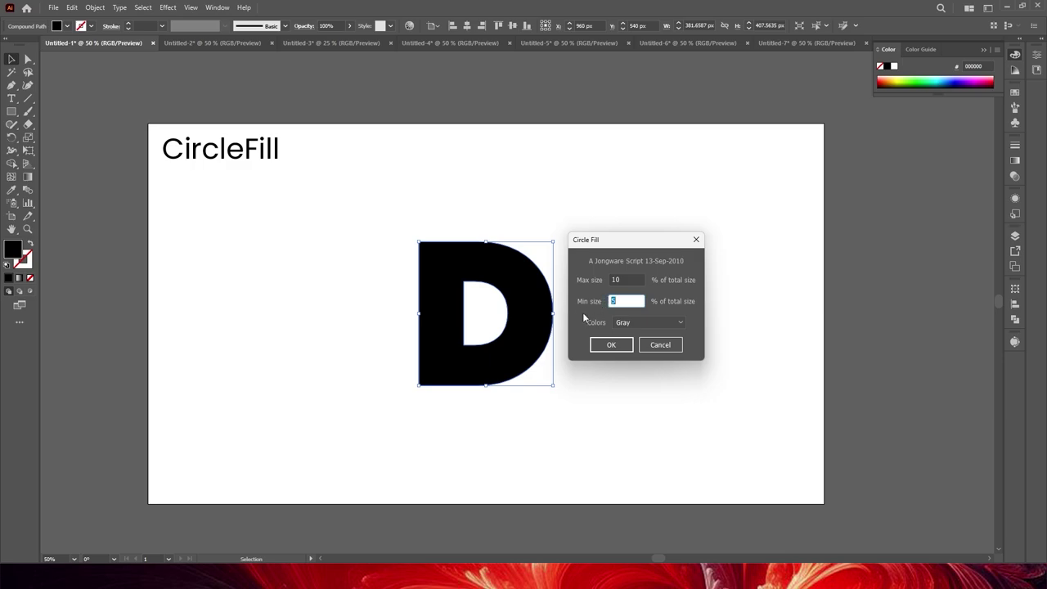
pyautogui.click(612, 344)
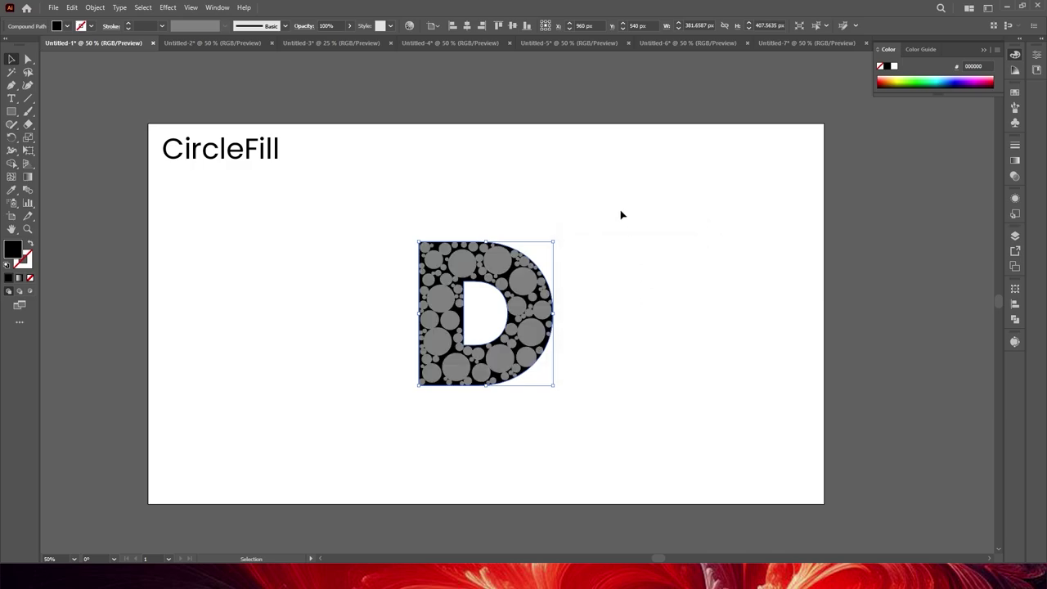
pyautogui.moveTo(343, 233); pyautogui.dragTo(628, 436)
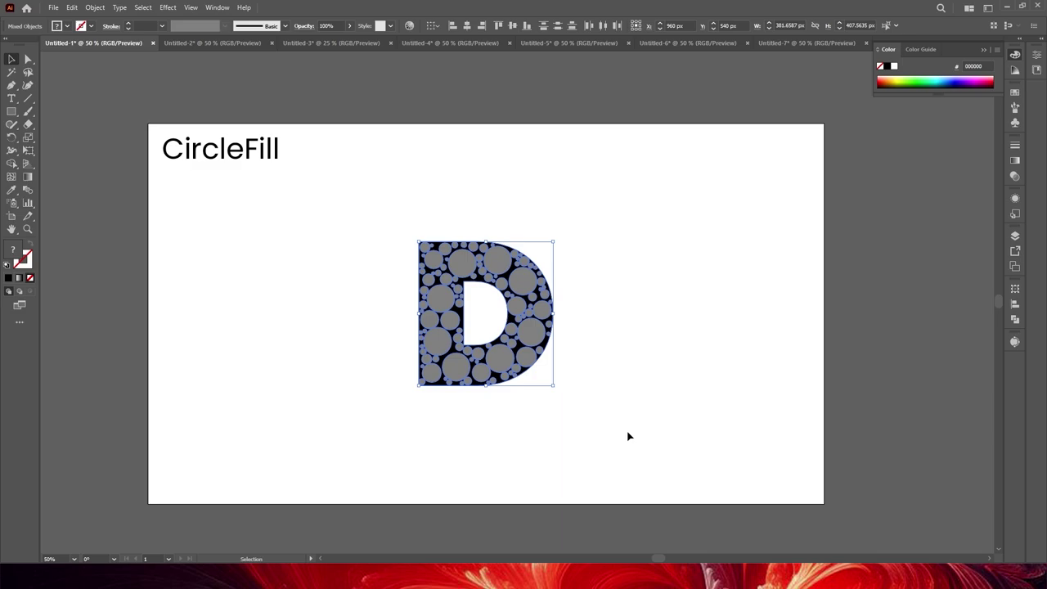
# Delete the solid black D and group the remaining grey circles.
pyautogui.click(605, 380)
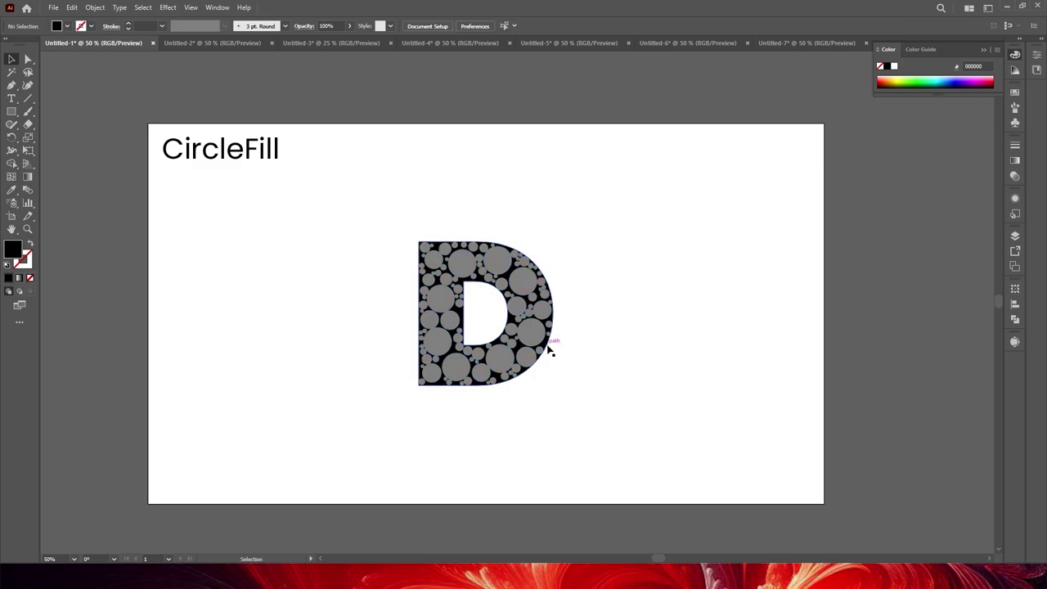
pyautogui.click(548, 349)
pyautogui.press('Delete')
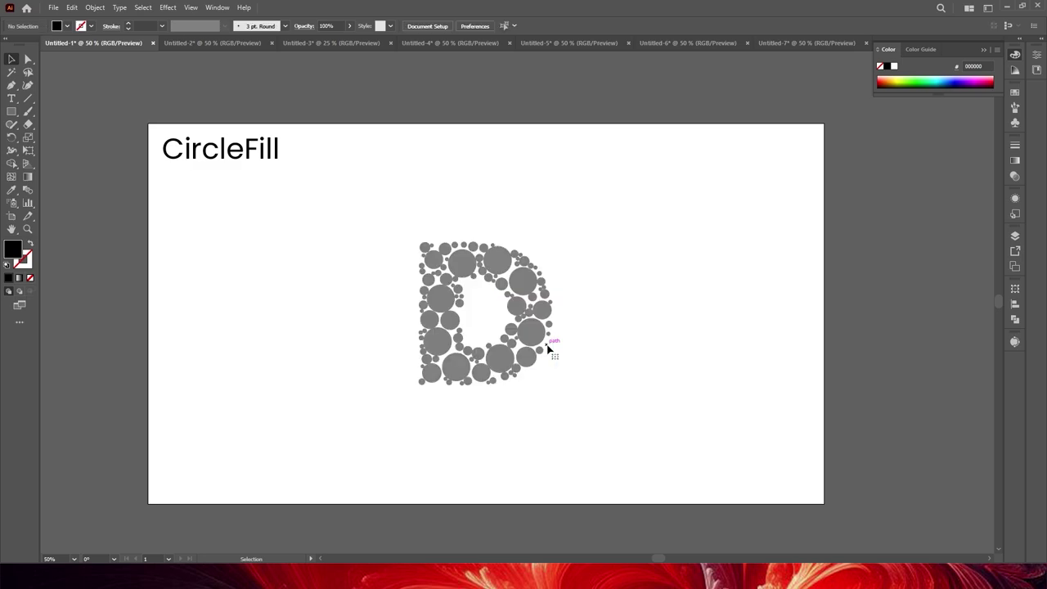
pyautogui.moveTo(339, 217); pyautogui.dragTo(523, 425)
pyautogui.rightClick(523, 424)
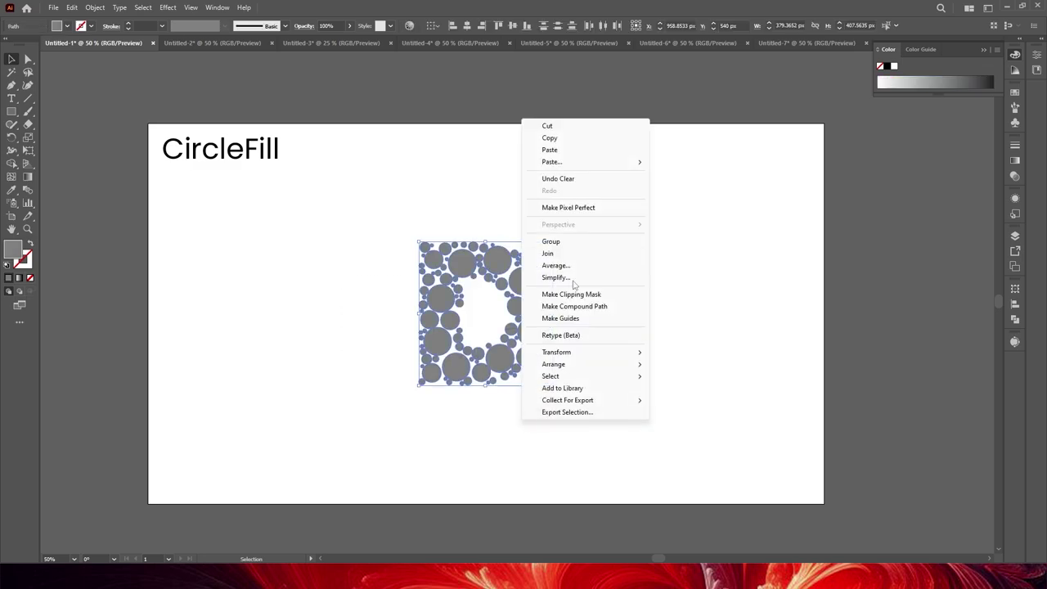
pyautogui.click(575, 243)
pyautogui.click(654, 334)
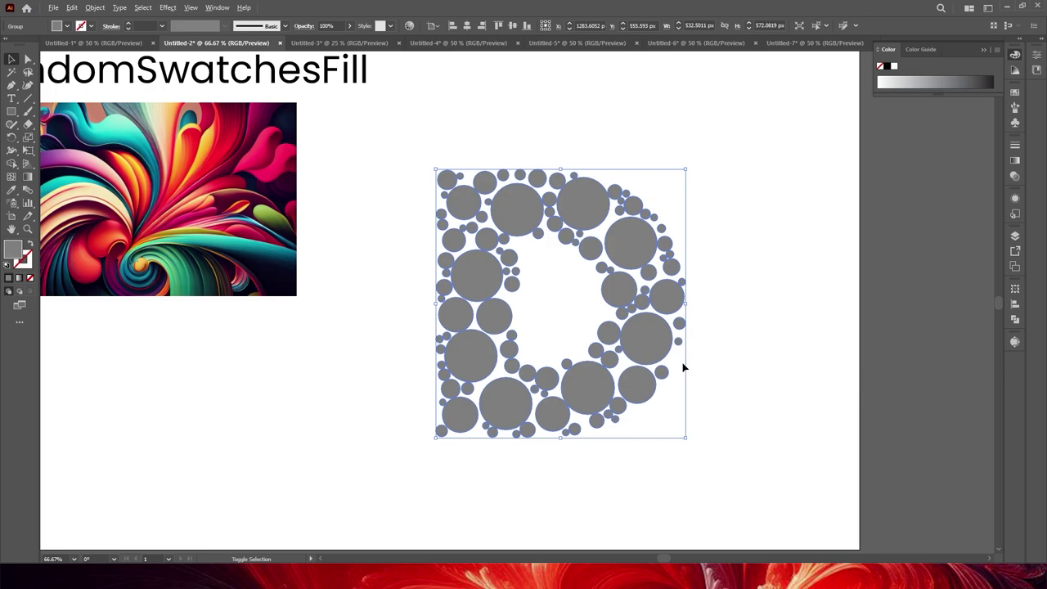
# Deselect the circle group and select the colourful swirl image.
pyautogui.scroll(-1, 687, 380)
pyautogui.scroll(1, 565, 362)
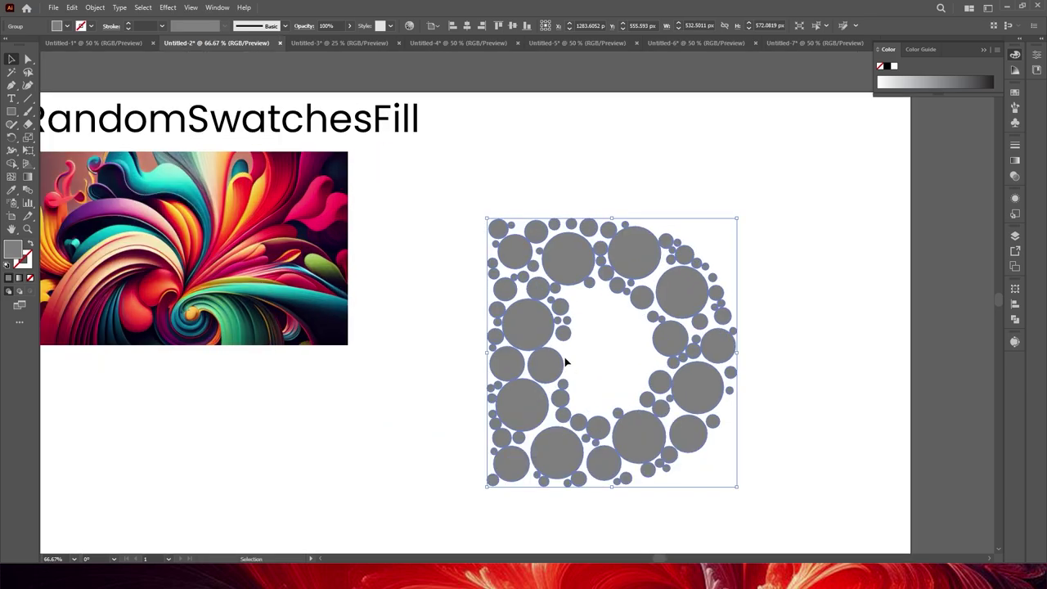
pyautogui.hotkey('ctrl', 'z')
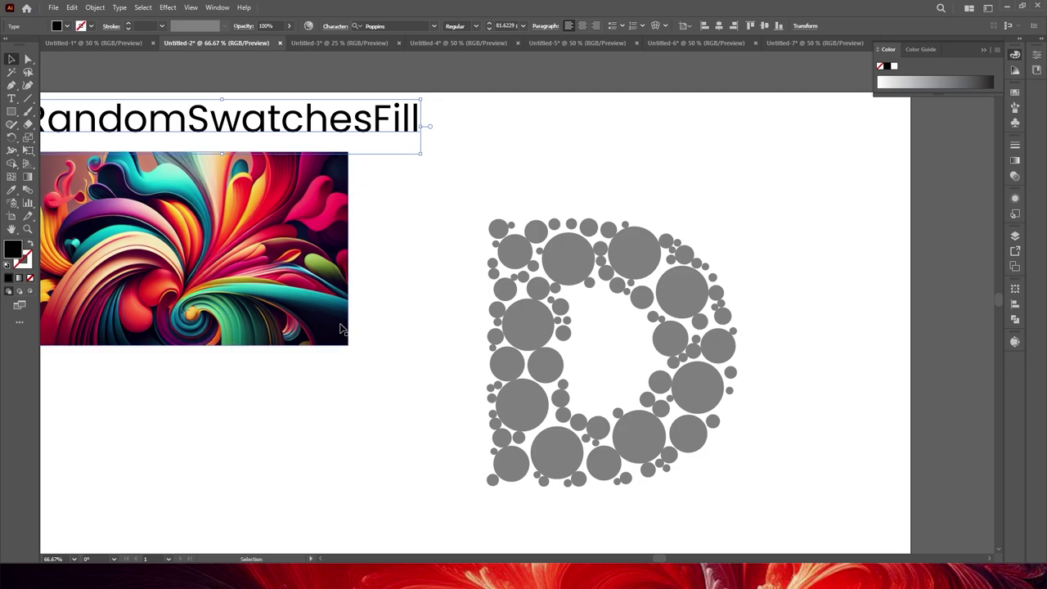
pyautogui.click(264, 309)
pyautogui.scroll(-1, 386, 344)
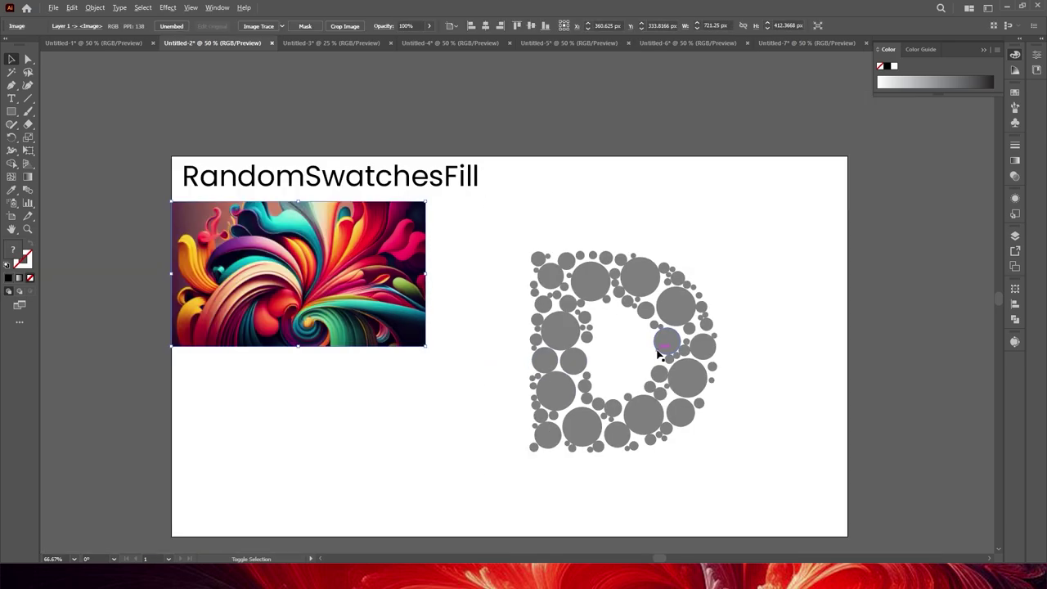
pyautogui.scroll(1, 368, 304)
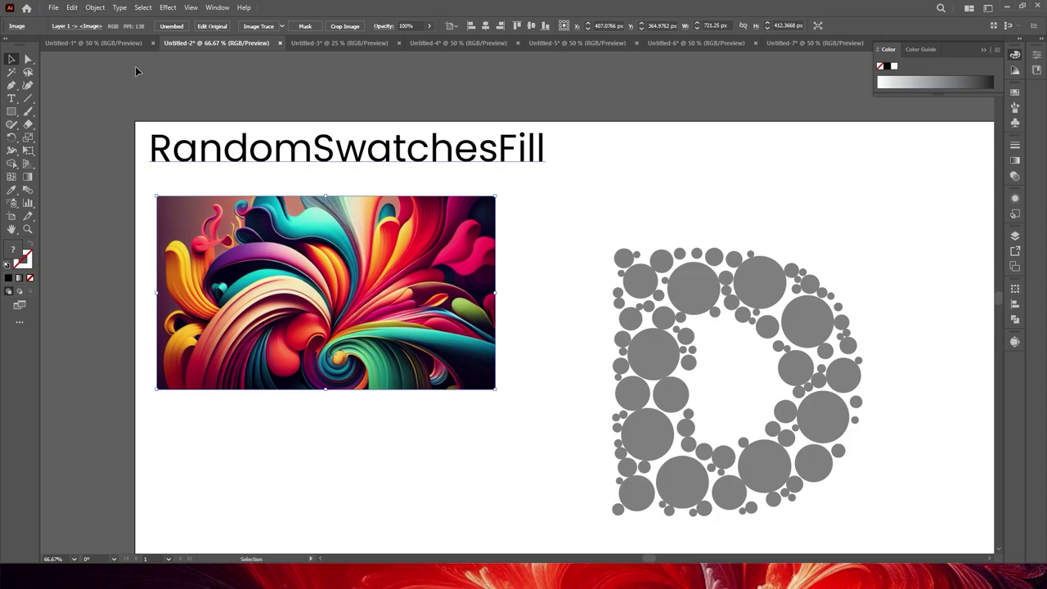
# Turn the swirl image into a 5 × 5 object mosaic, nudge it, and reselect it.
pyautogui.click(97, 7)
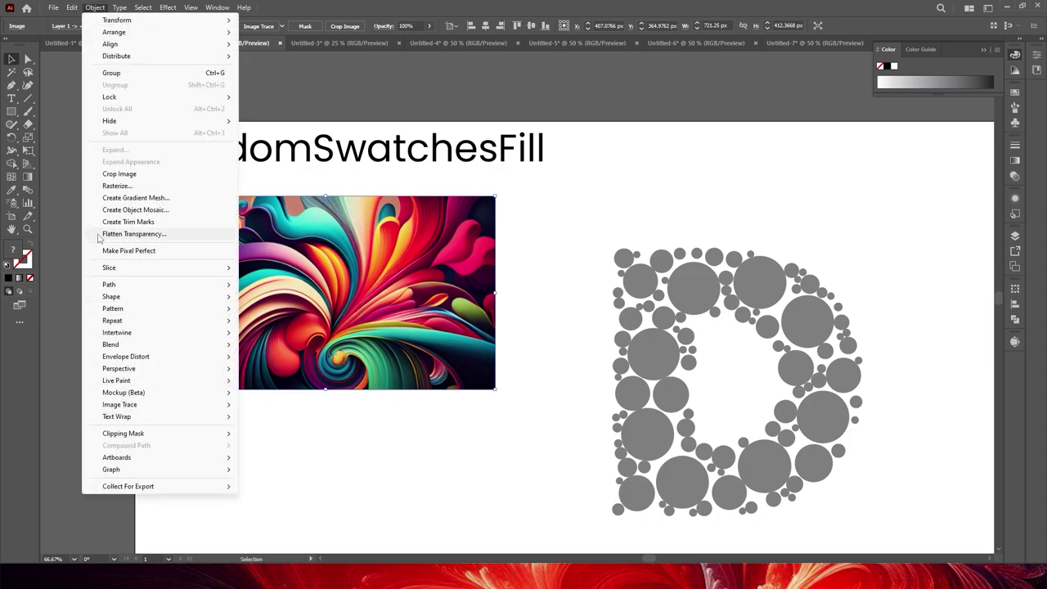
pyautogui.click(135, 211)
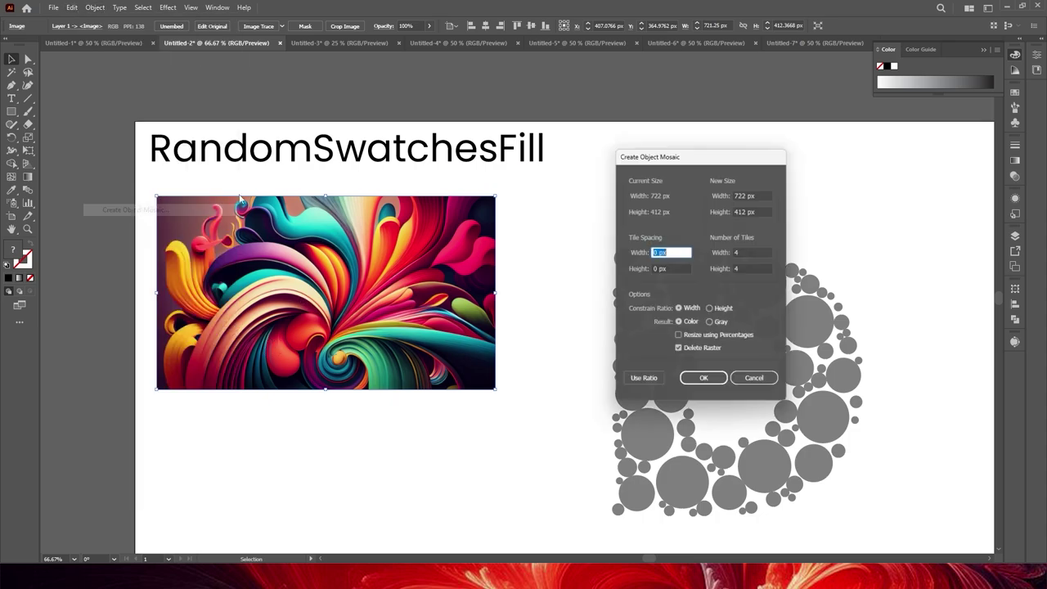
pyautogui.doubleClick(747, 252)
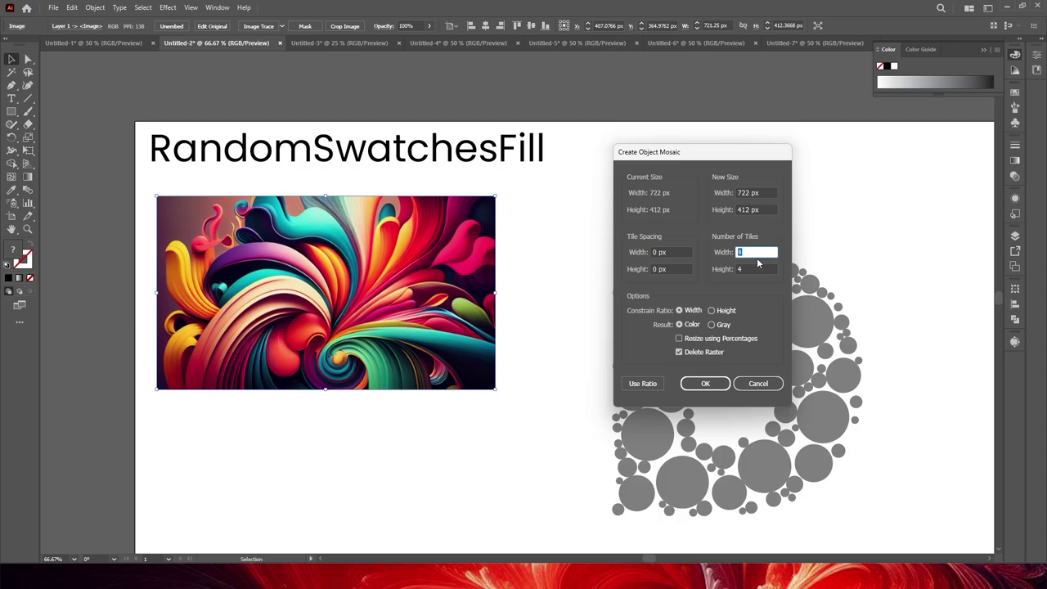
pyautogui.press('Tab')
pyautogui.write('5')
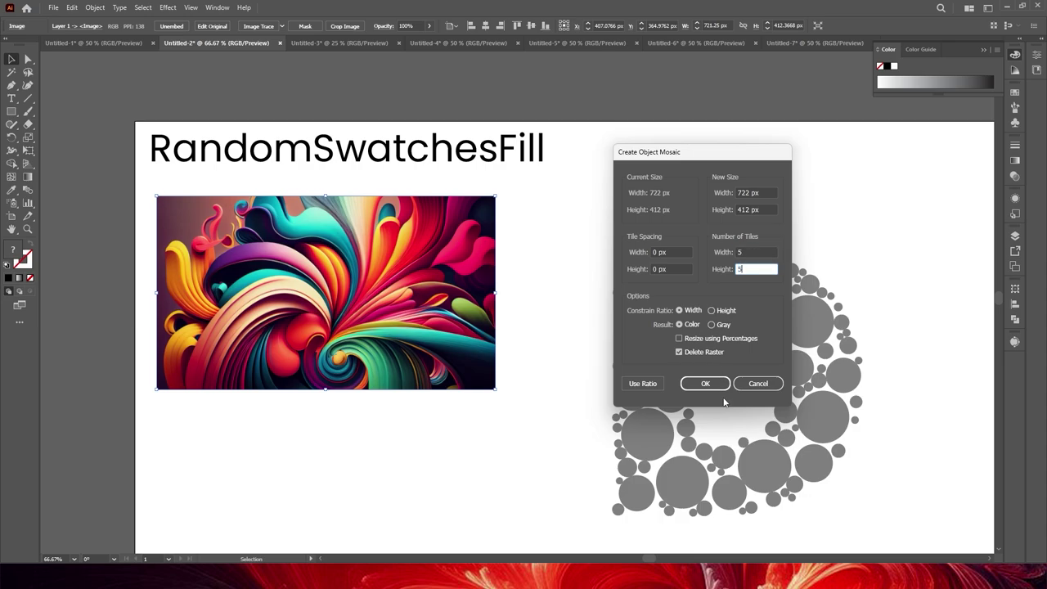
pyautogui.click(711, 385)
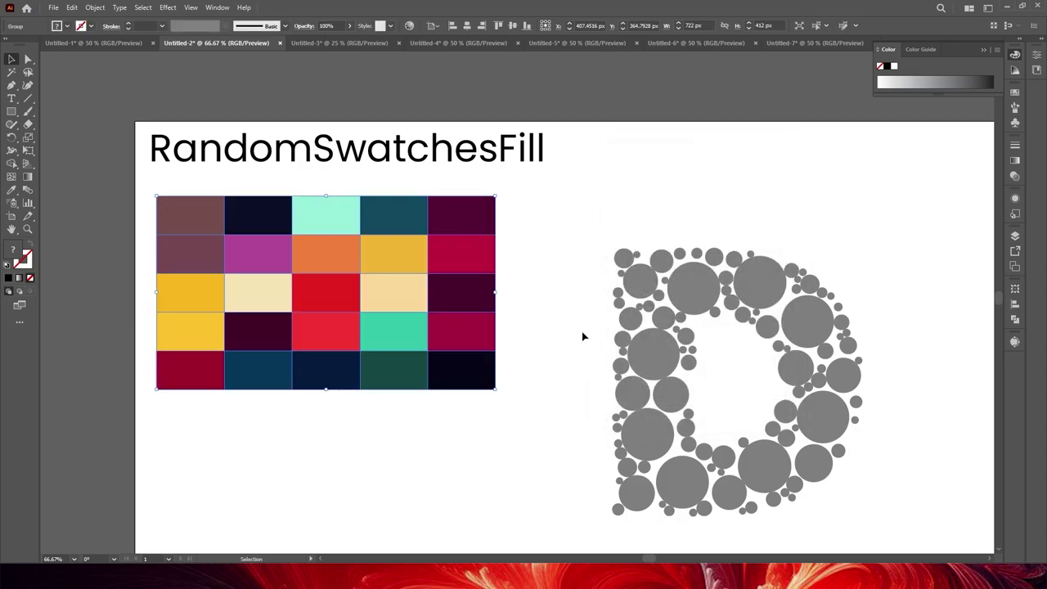
pyautogui.moveTo(354, 217)
pyautogui.mouseDown()
pyautogui.moveTo(399, 262)
pyautogui.moveTo(382, 245)
pyautogui.mouseUp()
pyautogui.click(546, 322)
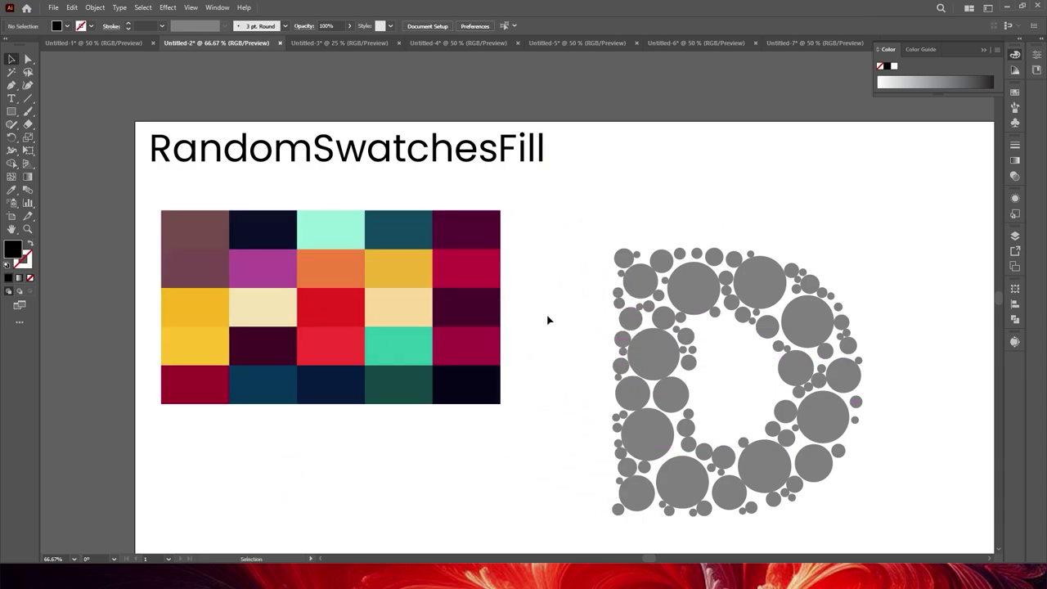
pyautogui.click(432, 292)
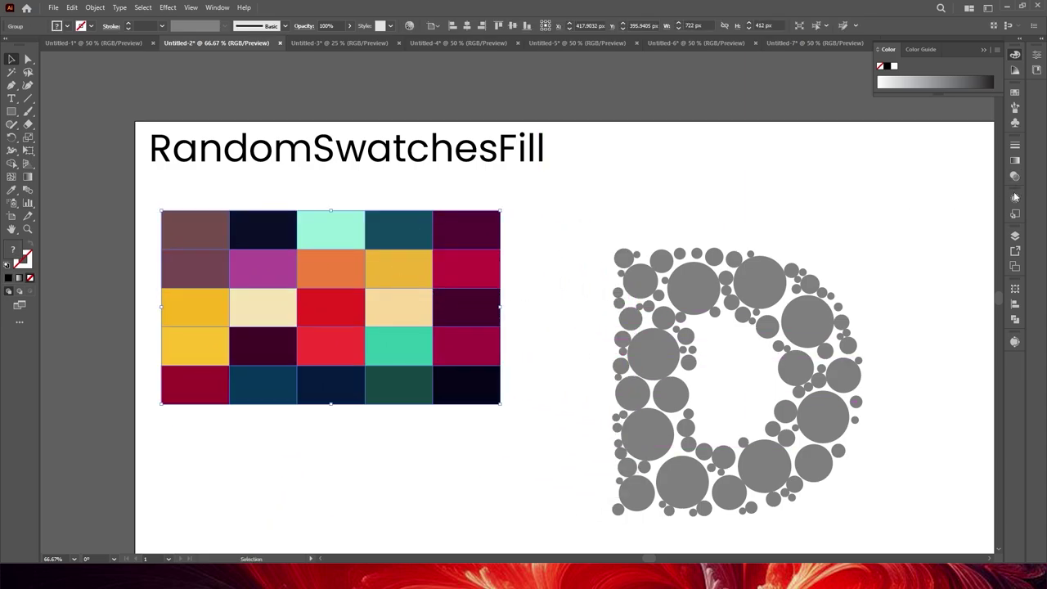
# Save the mosaic's tile colours as a new swatch colour group and select the D's circles with it.
pyautogui.click(1015, 92)
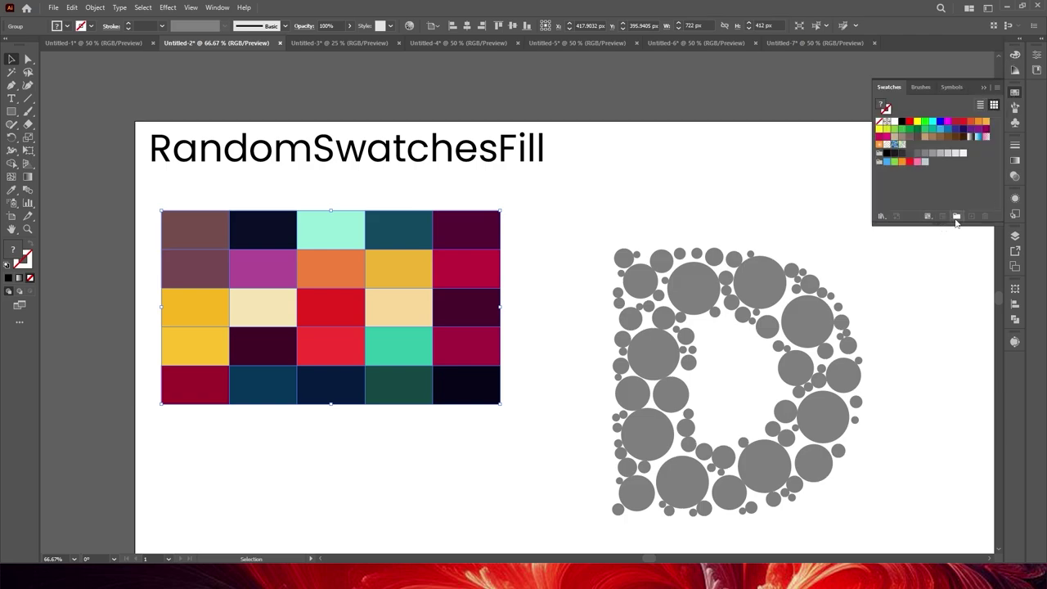
pyautogui.click(956, 218)
pyautogui.press('Return')
pyautogui.moveTo(571, 232)
pyautogui.mouseDown()
pyautogui.moveTo(747, 487)
pyautogui.moveTo(882, 540)
pyautogui.mouseUp()
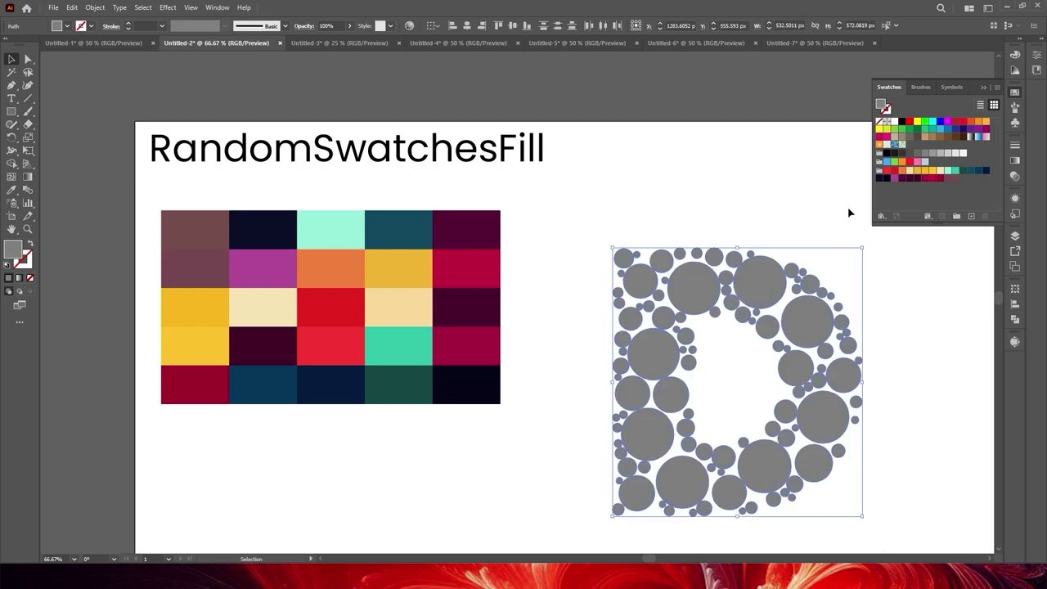
pyautogui.click(884, 174)
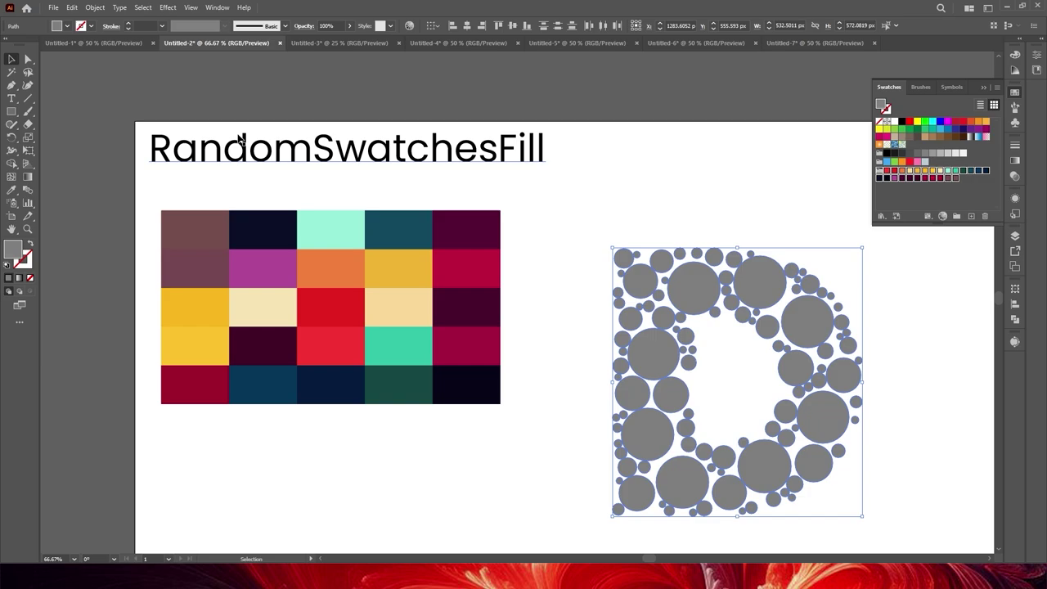
pyautogui.click(53, 8)
pyautogui.moveTo(75, 286)
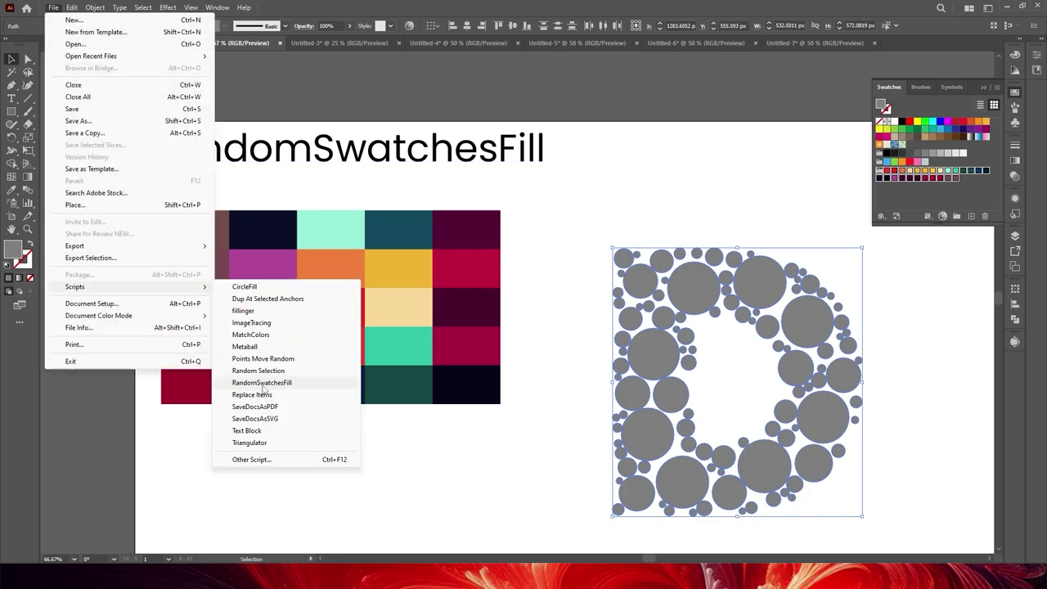
# Recolour the D's circles randomly from the mosaic swatch group using the RandomSwatchesFill script.
pyautogui.click(261, 383)
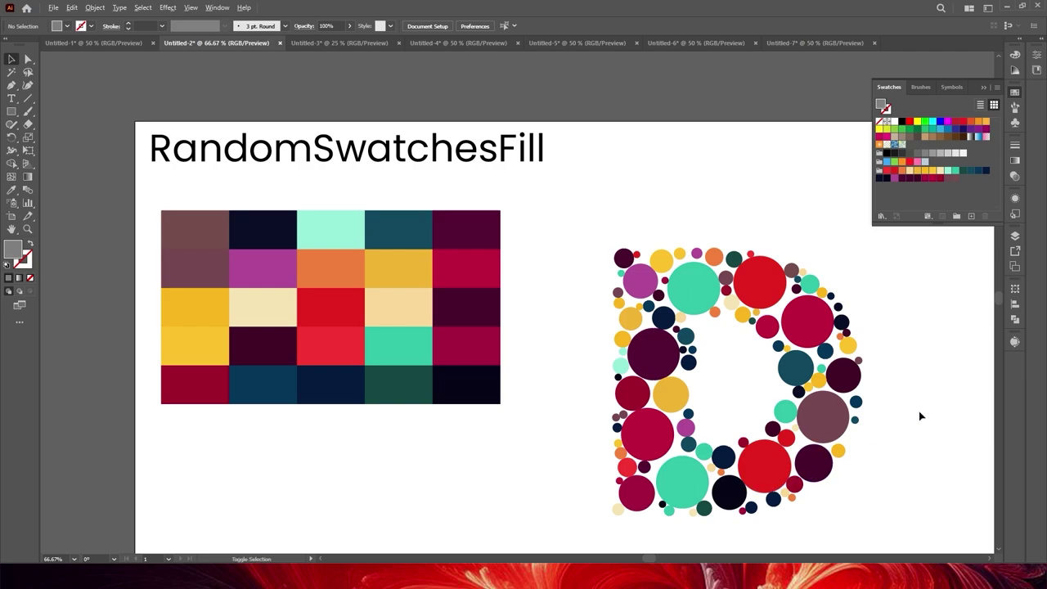
pyautogui.scroll(1, 921, 416)
pyautogui.scroll(-1, 354, 291)
pyautogui.click(270, 286)
pyautogui.scroll(1, 540, 343)
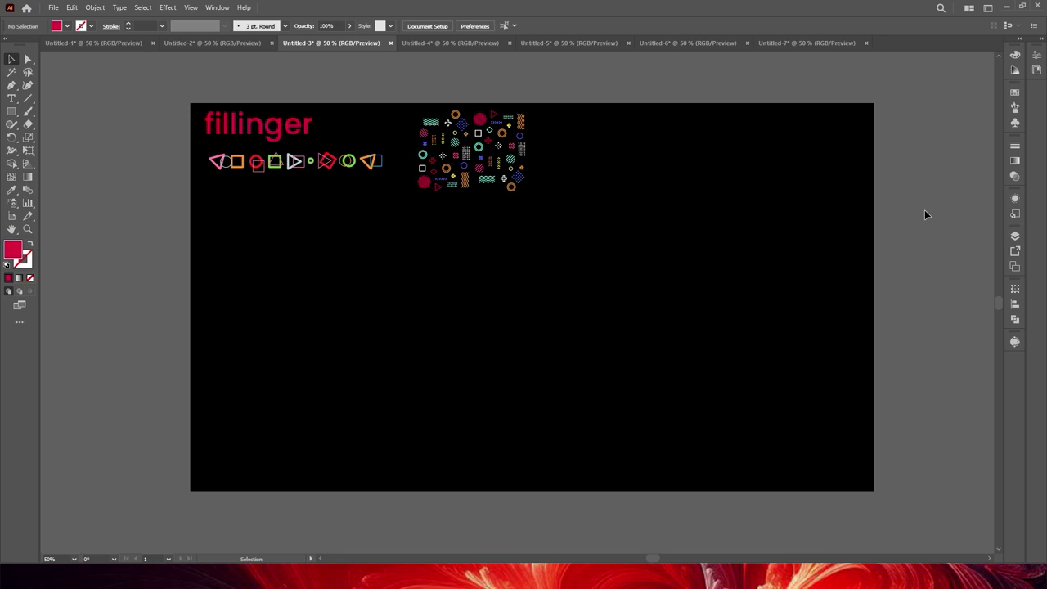
# Type a D on the fillinger artboard, convert it to outlines, and ungroup it.
pyautogui.press('t')
pyautogui.click(517, 273)
pyautogui.press('BackSpace')
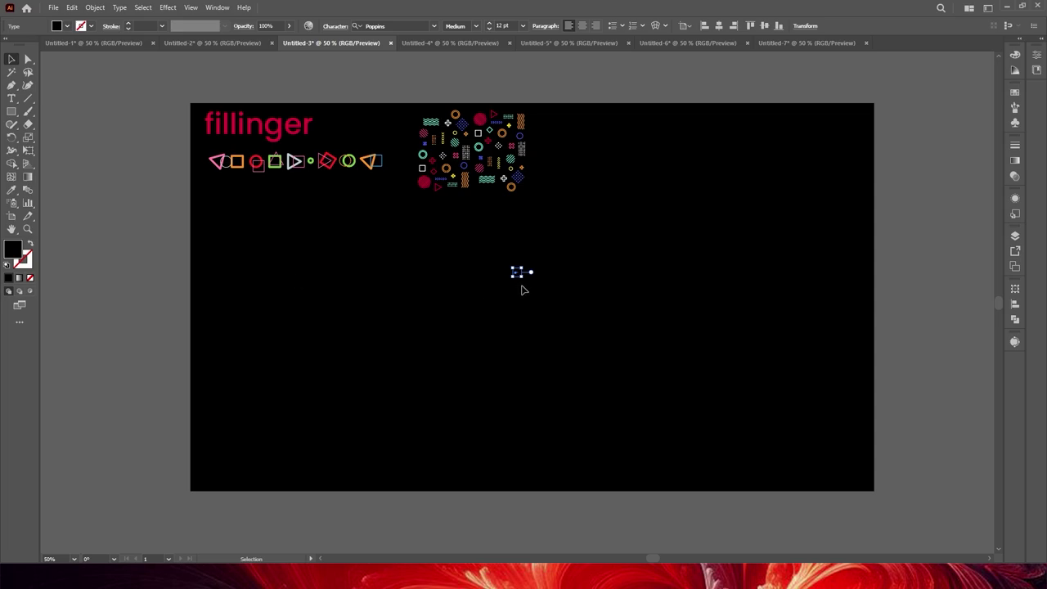
pyautogui.write('D')
pyautogui.rightClick(580, 223)
pyautogui.click(621, 392)
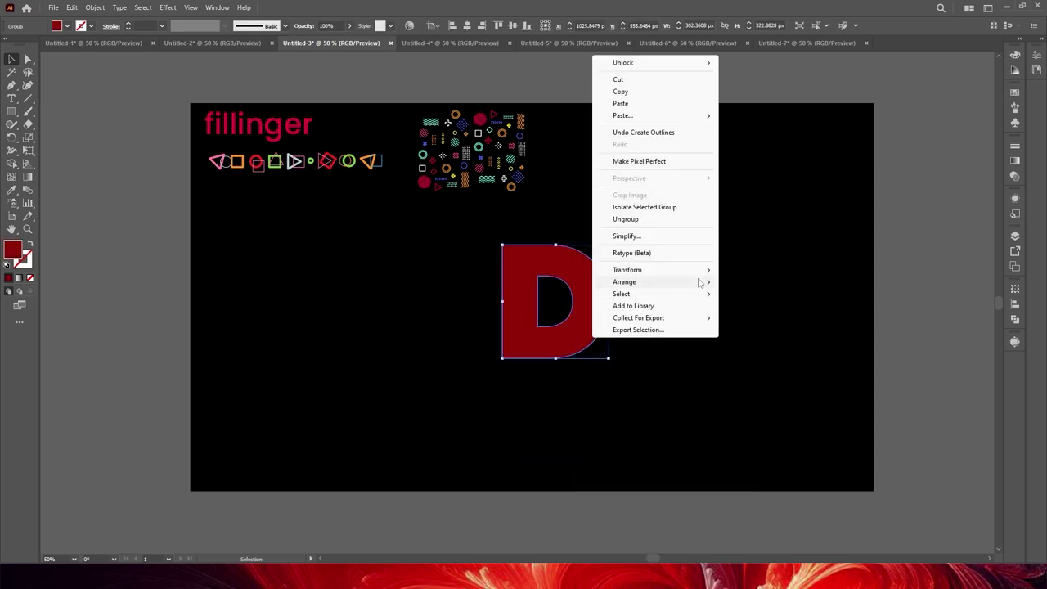
pyautogui.click(652, 218)
pyautogui.click(810, 238)
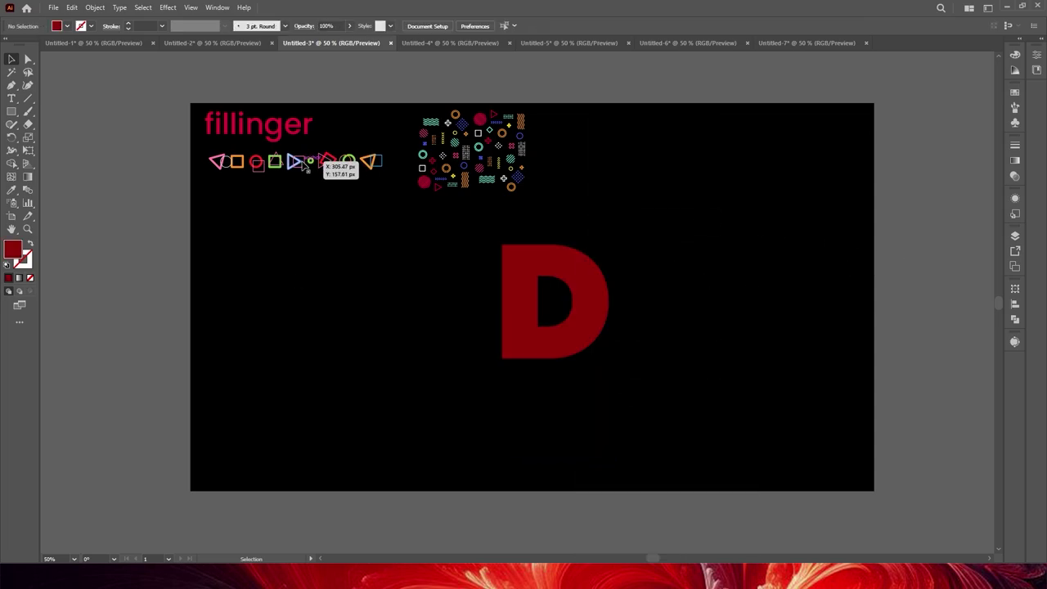
# Move the row of outline shapes across the D's top and select both together.
pyautogui.moveTo(319, 165)
pyautogui.mouseDown()
pyautogui.moveTo(489, 255)
pyautogui.moveTo(557, 260)
pyautogui.mouseUp()
pyautogui.rightClick(556, 260)
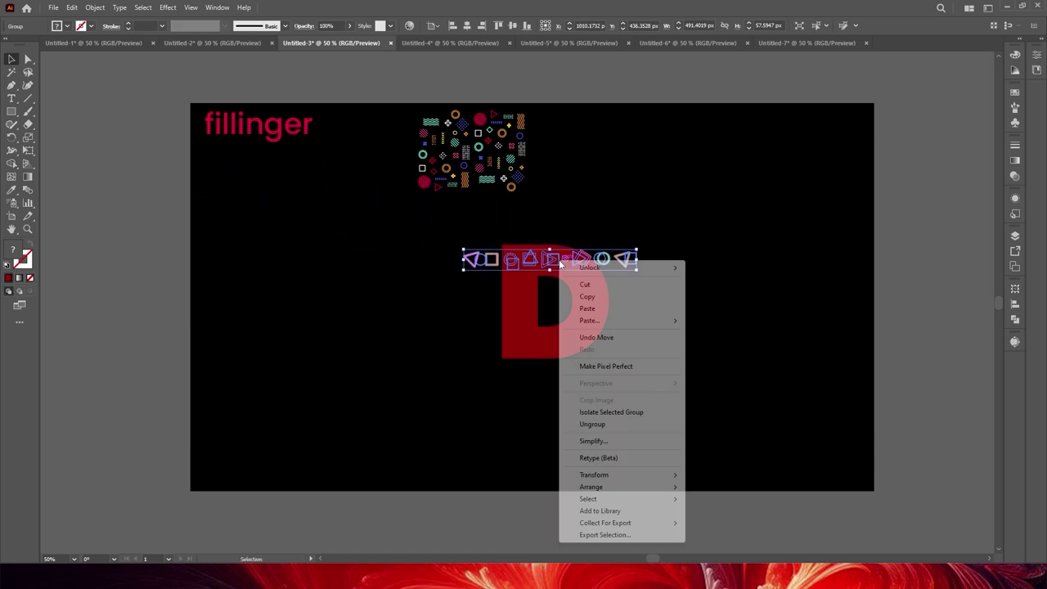
pyautogui.click(652, 369)
pyautogui.hotkey('ctrl', '1')
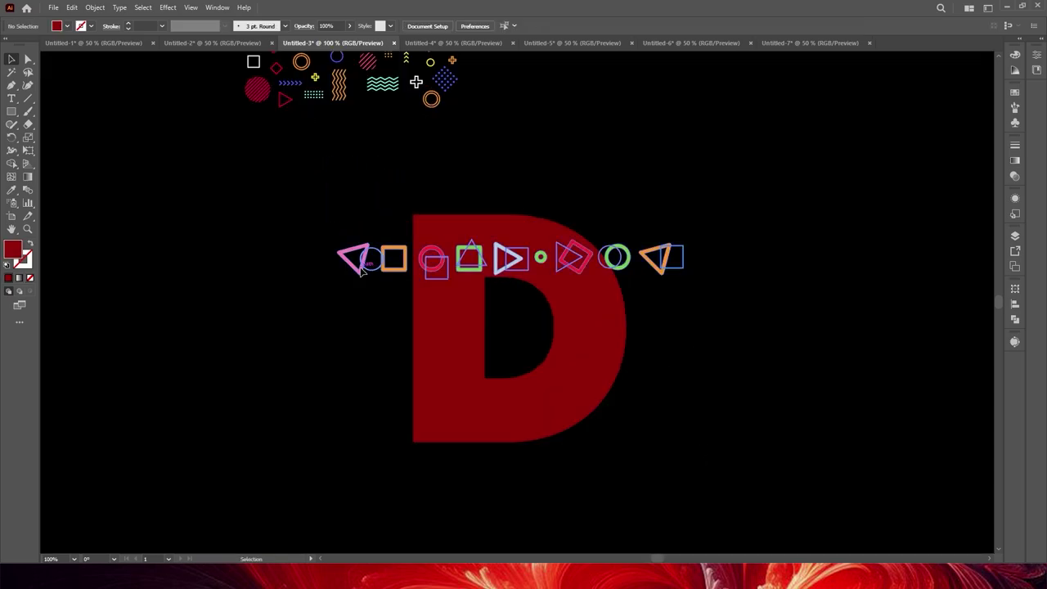
pyautogui.keyDown('shift'); pyautogui.click(478, 229); pyautogui.keyUp('shift')
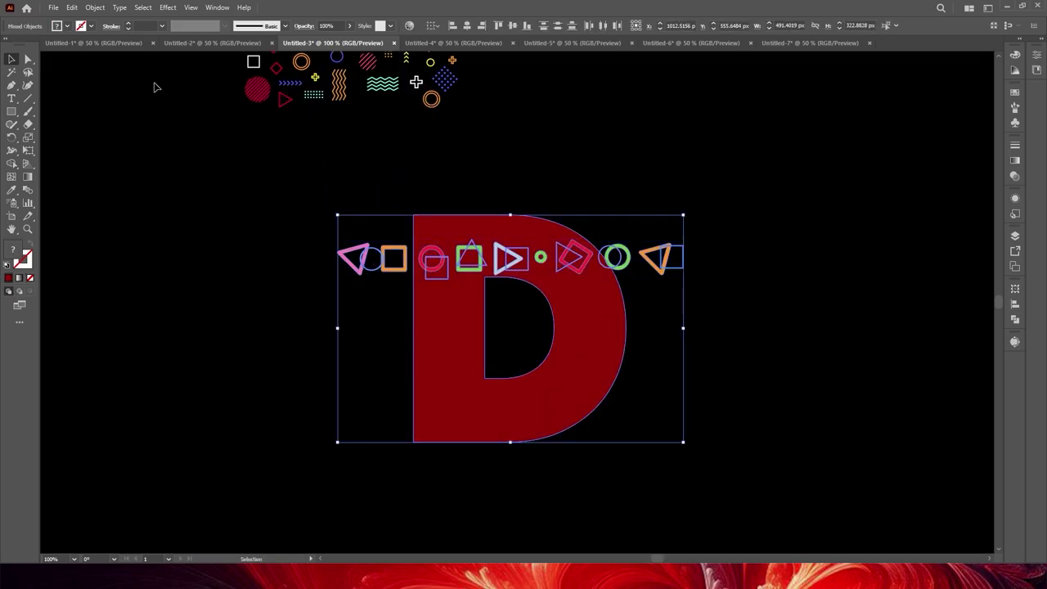
pyautogui.click(53, 7)
pyautogui.moveTo(75, 286)
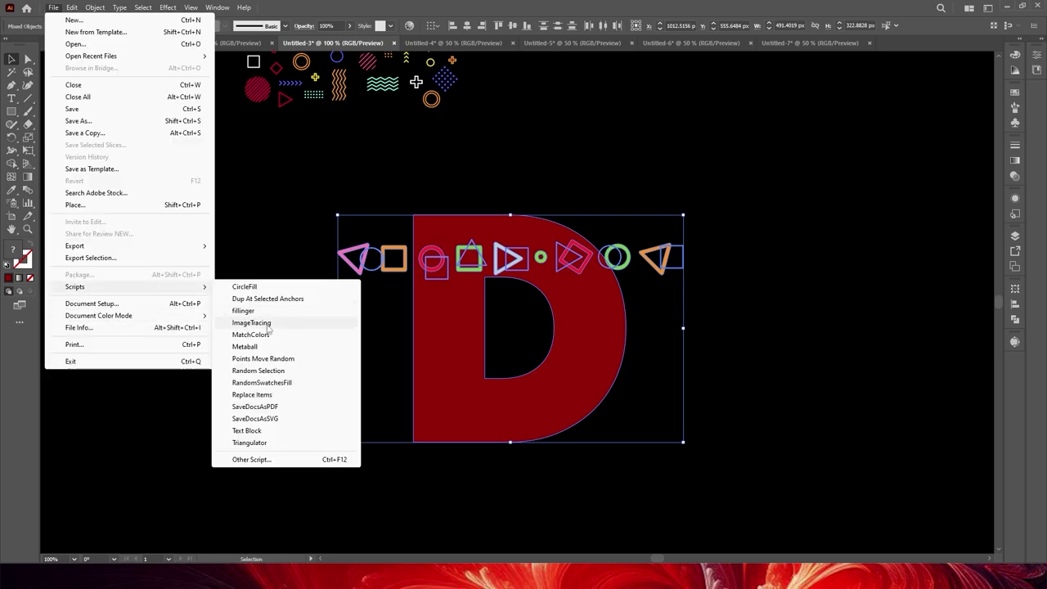
# Fill the red D with small outline shapes via Fillinger defaults, then move the shape row up-left.
pyautogui.click(248, 312)
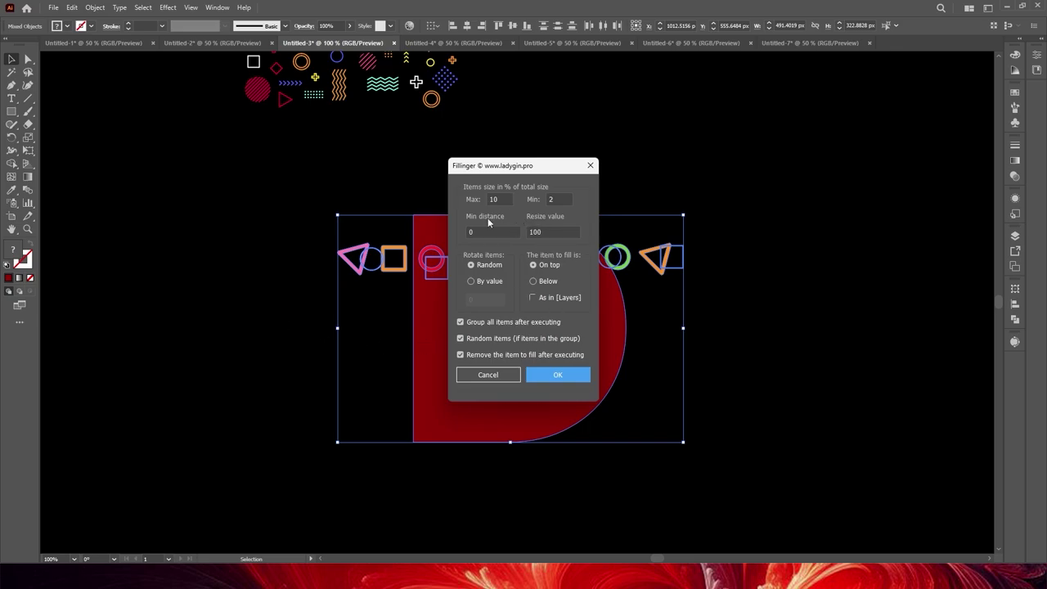
pyautogui.click(555, 376)
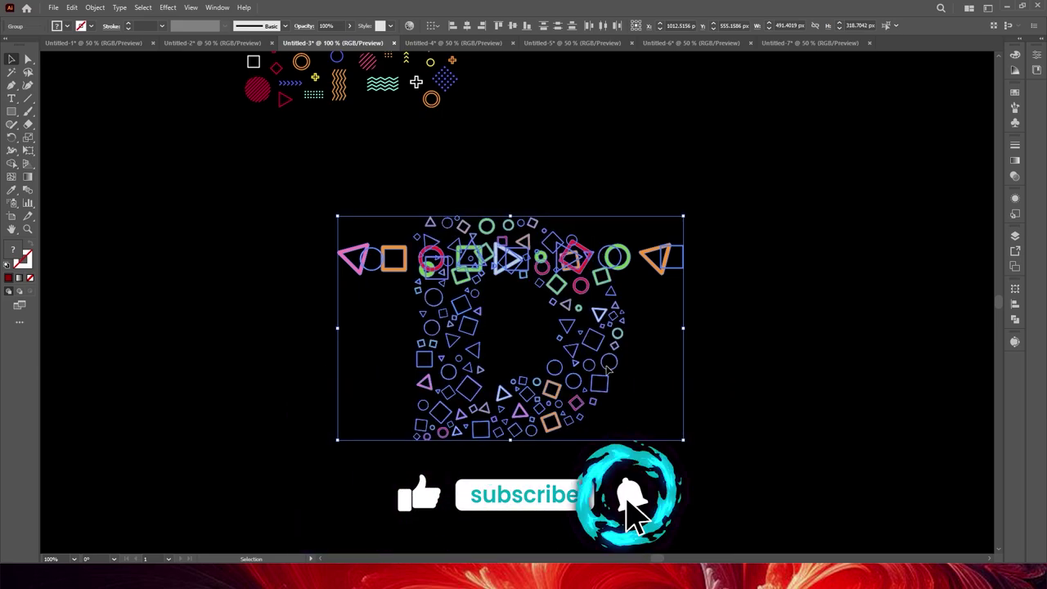
pyautogui.click(723, 318)
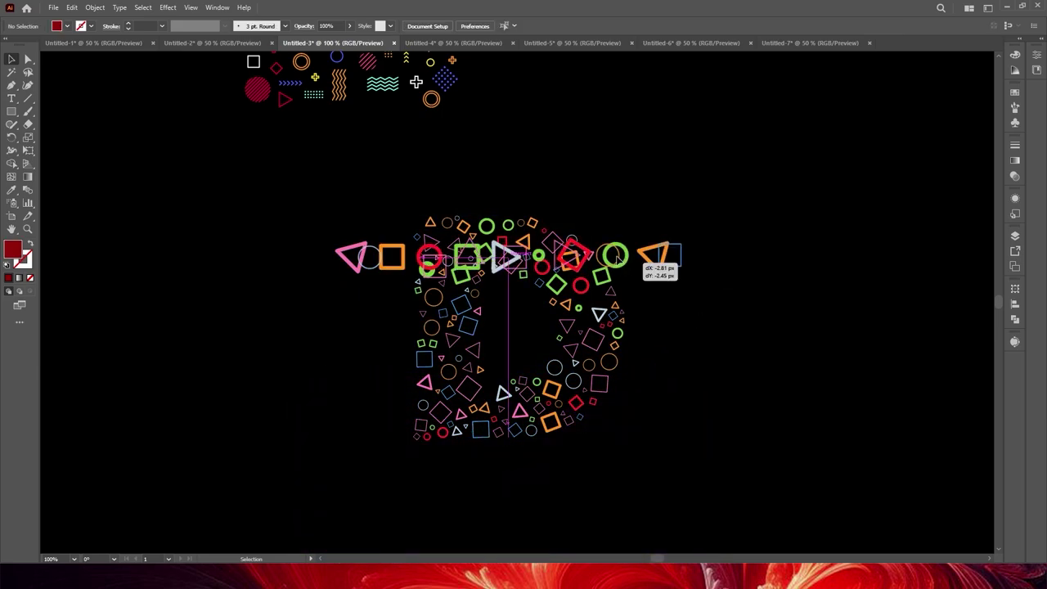
pyautogui.moveTo(625, 270); pyautogui.dragTo(297, 166)
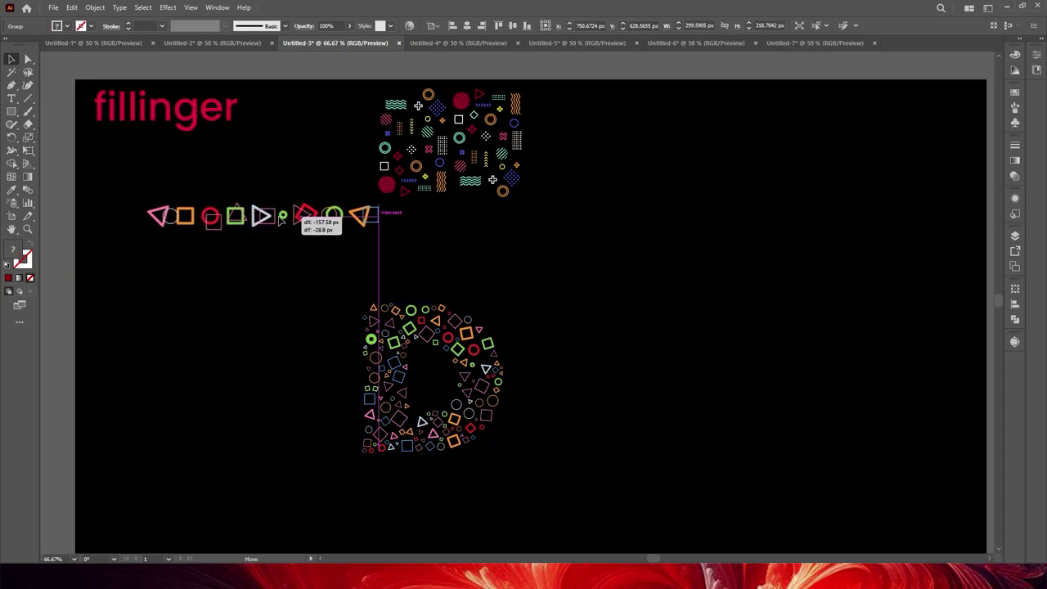
pyautogui.moveTo(282, 220); pyautogui.dragTo(263, 187)
# Move the shape-filled D up and to the left.
pyautogui.moveTo(393, 356); pyautogui.dragTo(245, 275)
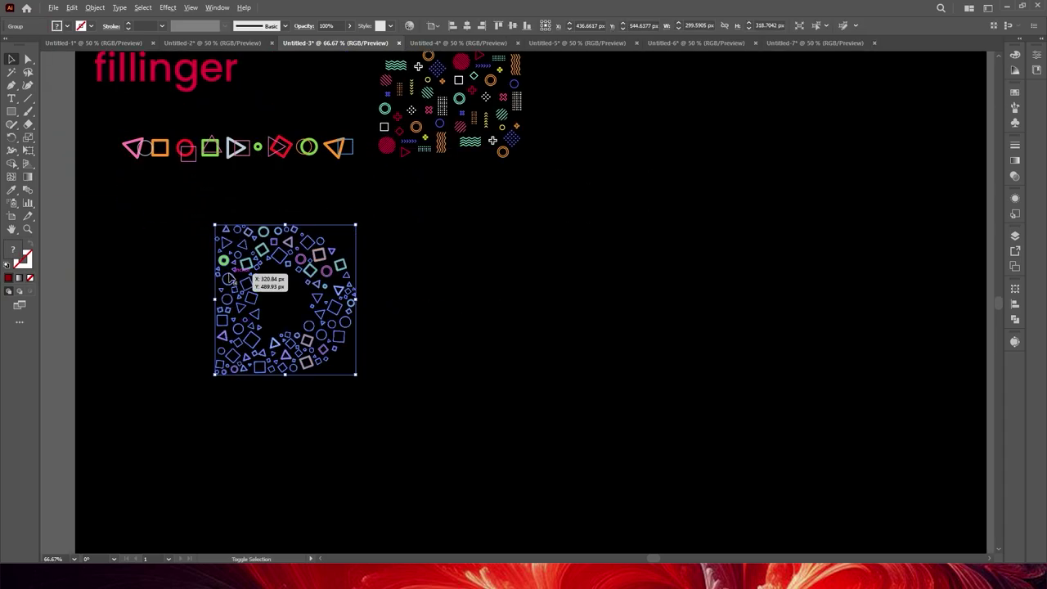
pyautogui.hotkey('ctrl', '=')
pyautogui.hotkey('ctrl', '=')
pyautogui.click(313, 308)
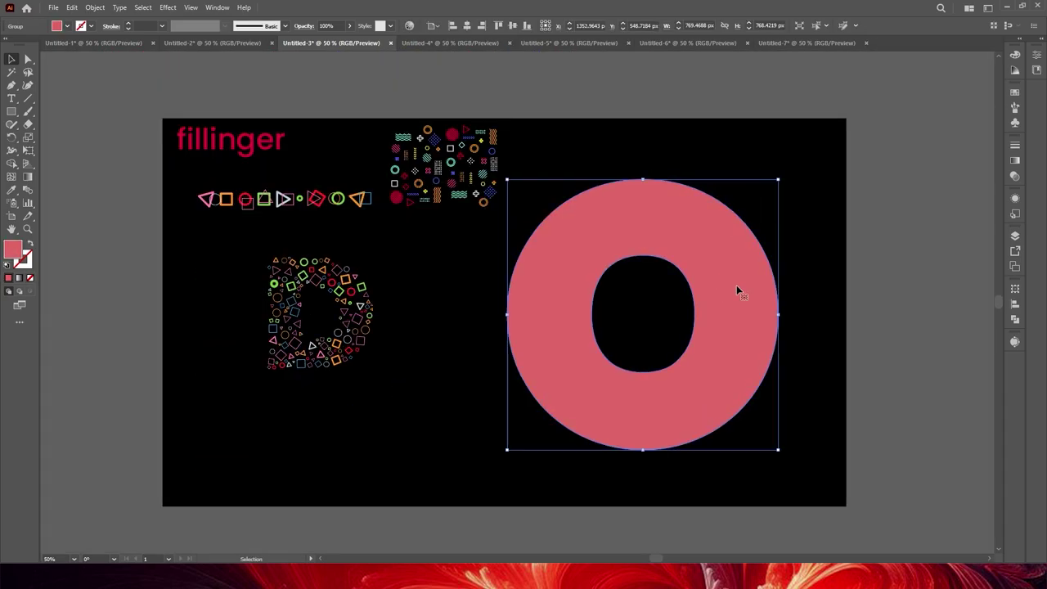
# Place the pattern cluster in front of the pink O's upper part and select both.
pyautogui.click(468, 174)
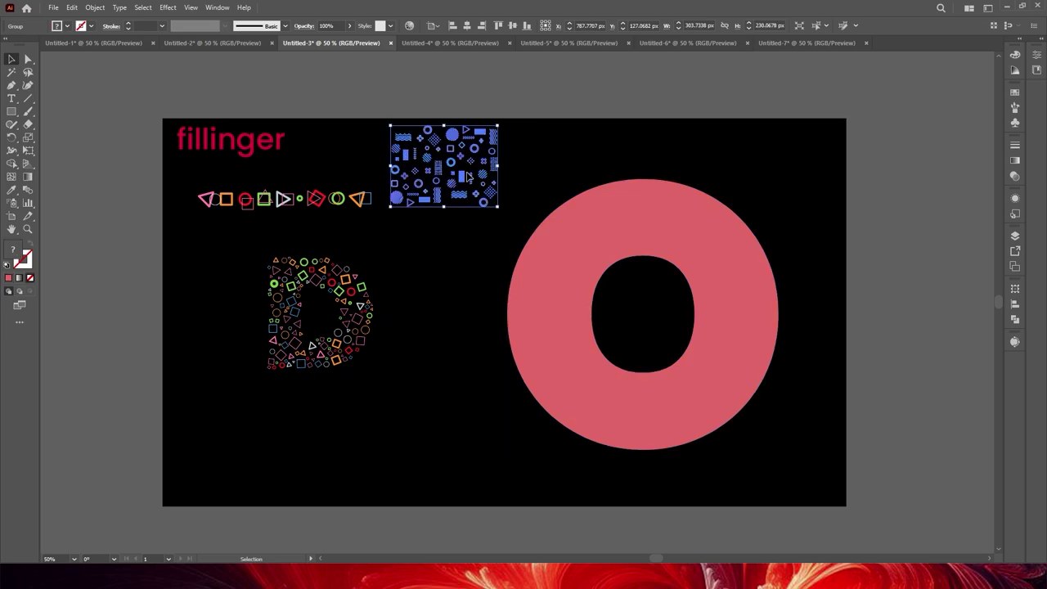
pyautogui.moveTo(467, 174)
pyautogui.mouseDown()
pyautogui.moveTo(672, 264)
pyautogui.moveTo(642, 225)
pyautogui.mouseUp()
pyautogui.rightClick(680, 255)
pyautogui.click(842, 513)
pyautogui.keyDown('shift'); pyautogui.click(610, 190); pyautogui.keyUp('shift')
pyautogui.rightClick(606, 116)
pyautogui.click(654, 280)
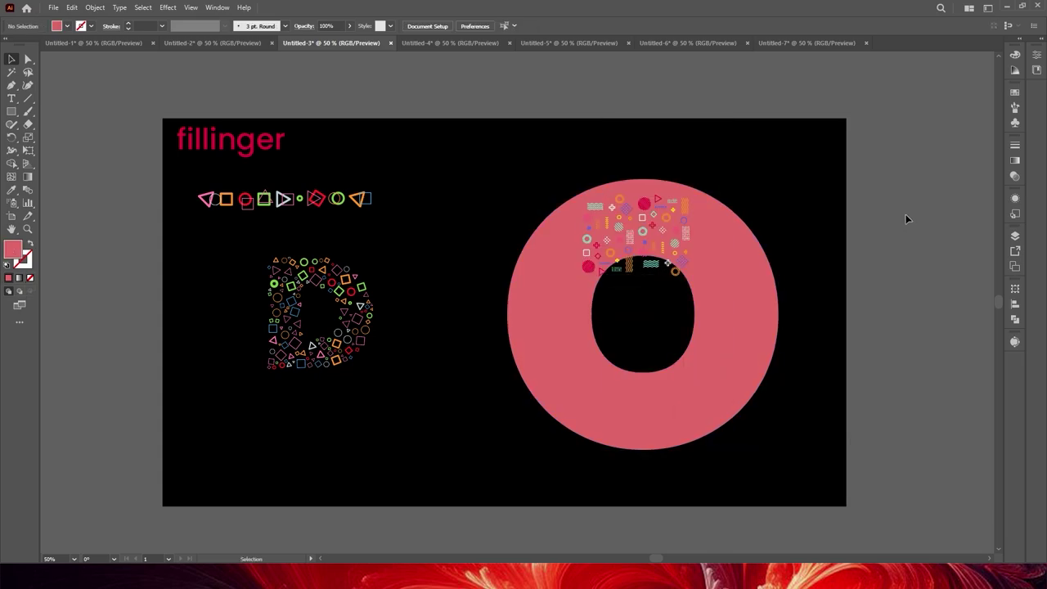
pyautogui.click(578, 282)
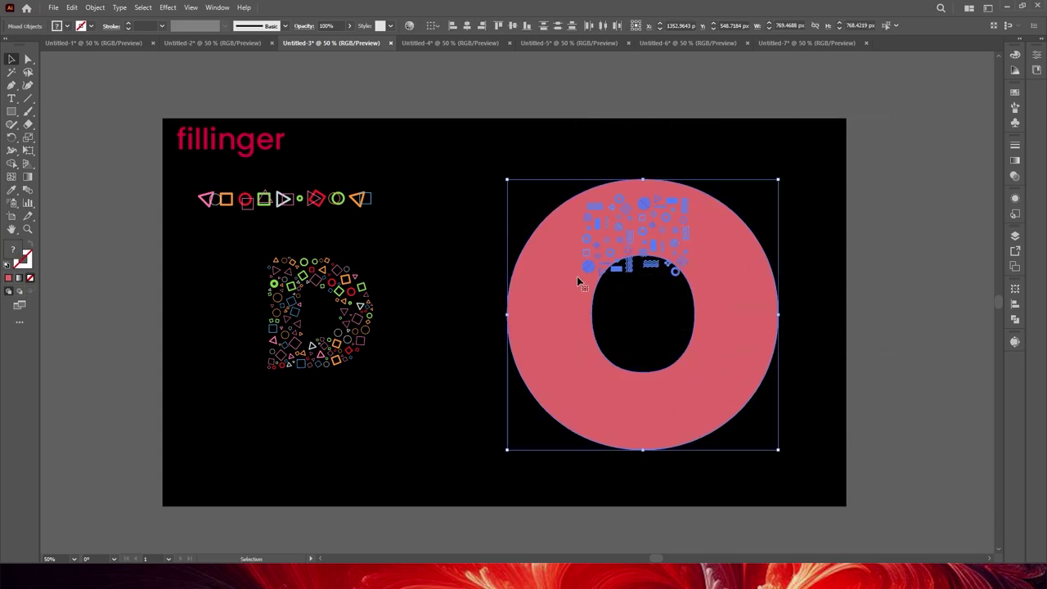
pyautogui.click(53, 7)
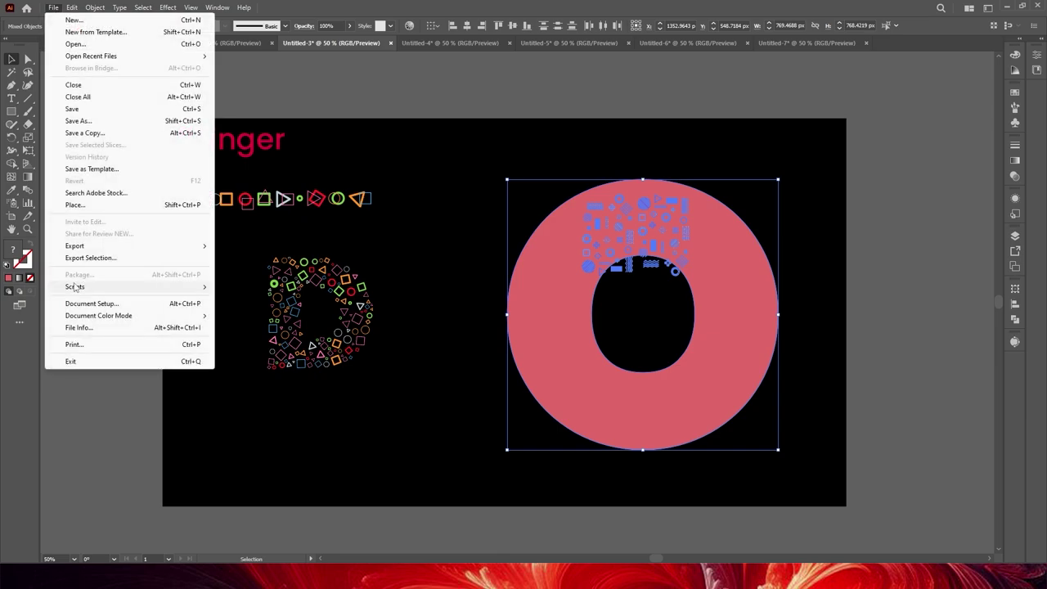
pyautogui.moveTo(74, 286)
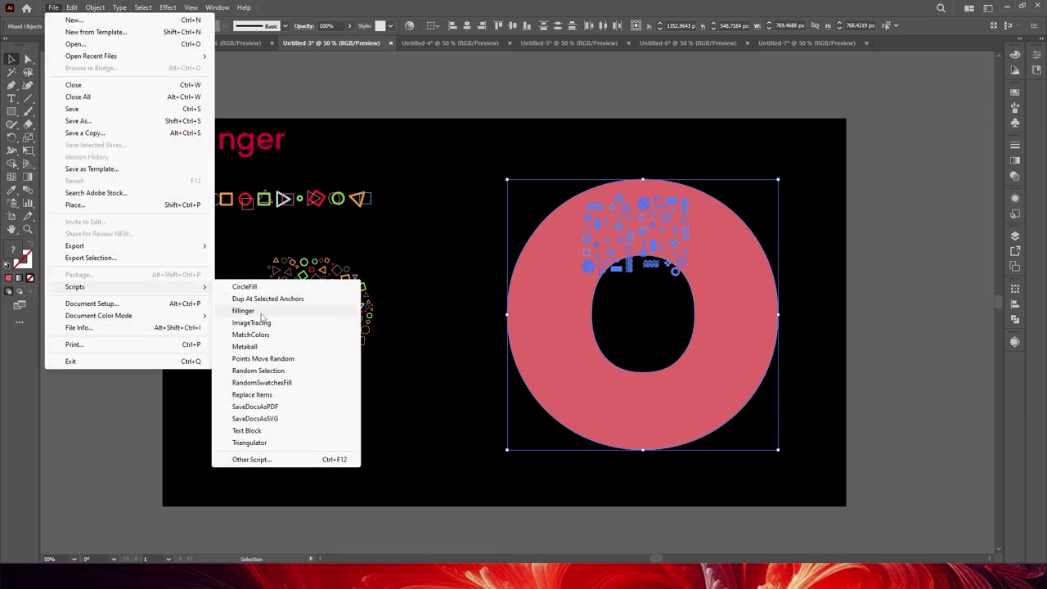
# Run the Fillinger script and confirm to fill the letter O with the pattern shapes.
pyautogui.click(244, 311)
pyautogui.click(557, 374)
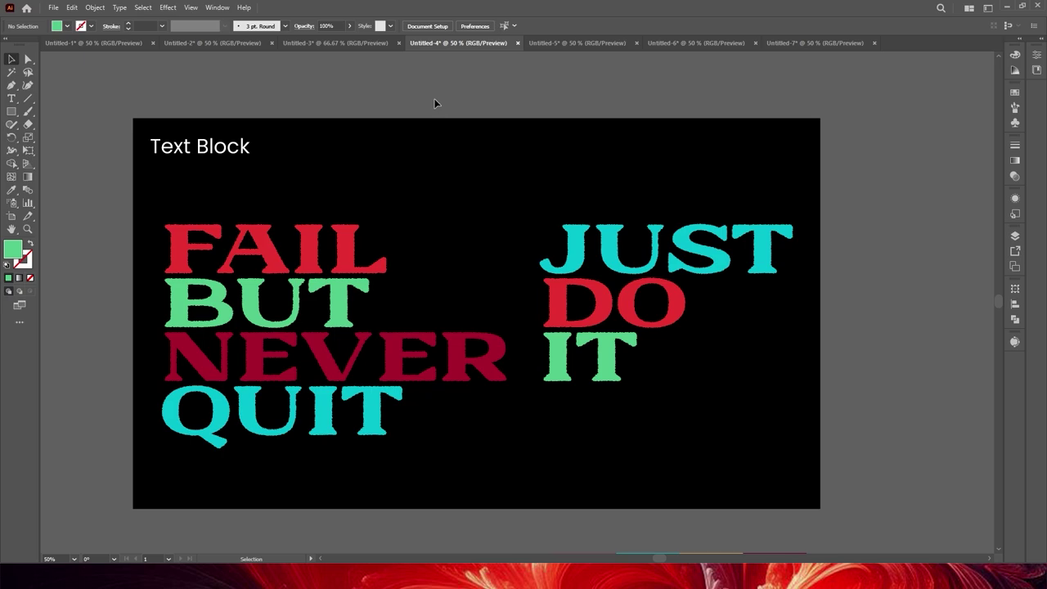
# Select the four text lines FAIL, BUT, NEVER and QUIT together, then open the scripts list.
pyautogui.click(305, 264)
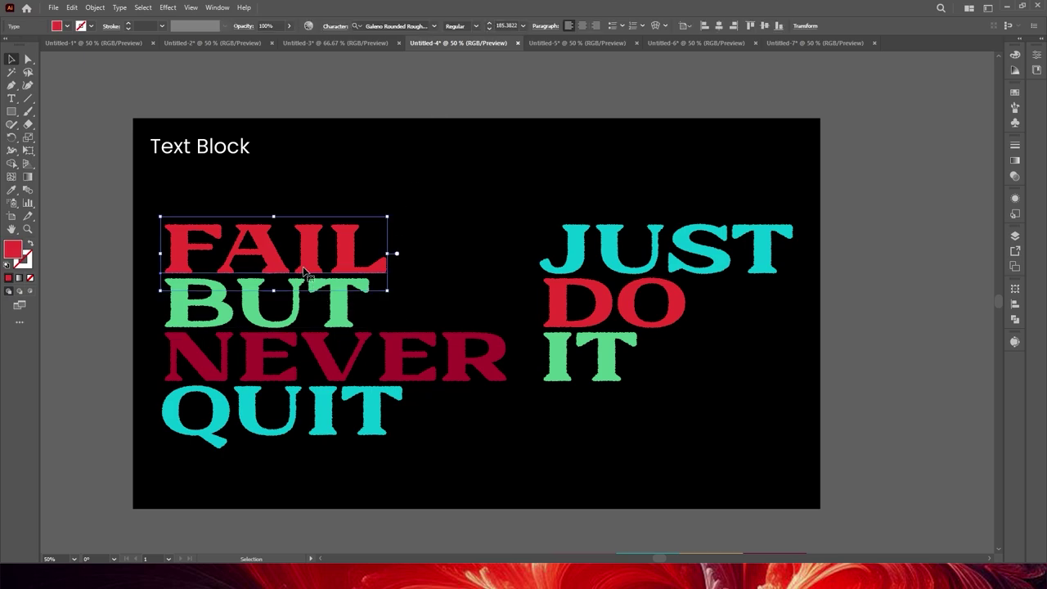
pyautogui.click(317, 323)
pyautogui.click(411, 358)
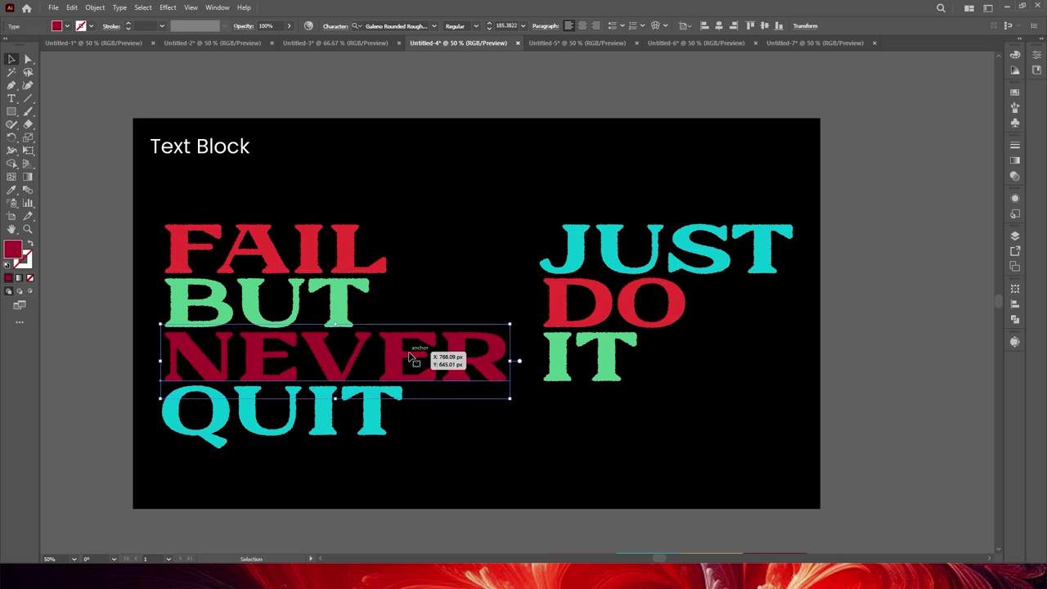
pyautogui.click(328, 405)
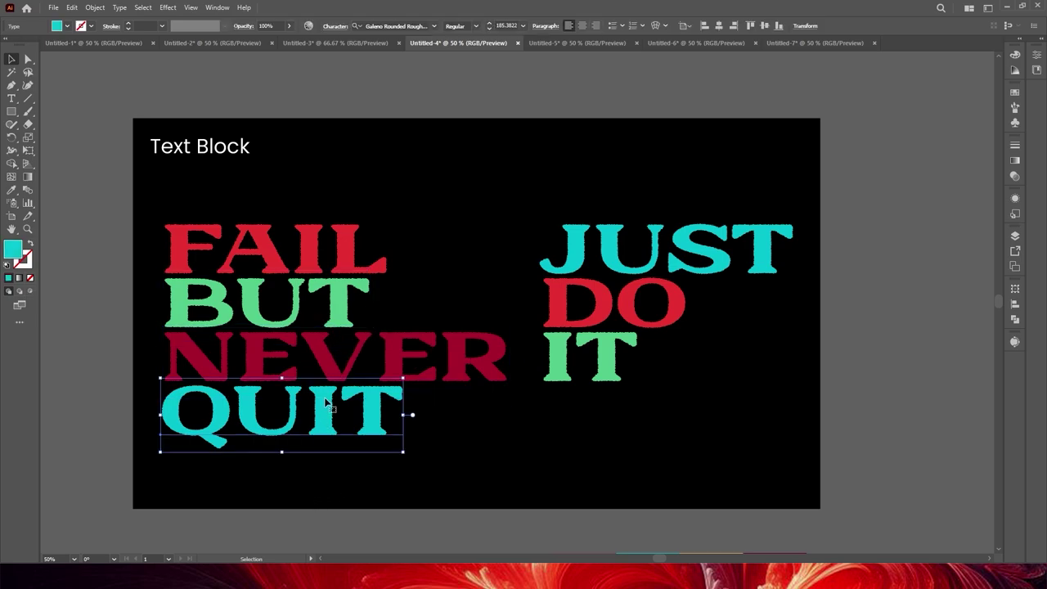
pyautogui.click(330, 347)
pyautogui.click(323, 288)
pyautogui.click(350, 409)
pyautogui.moveTo(259, 484); pyautogui.dragTo(382, 243)
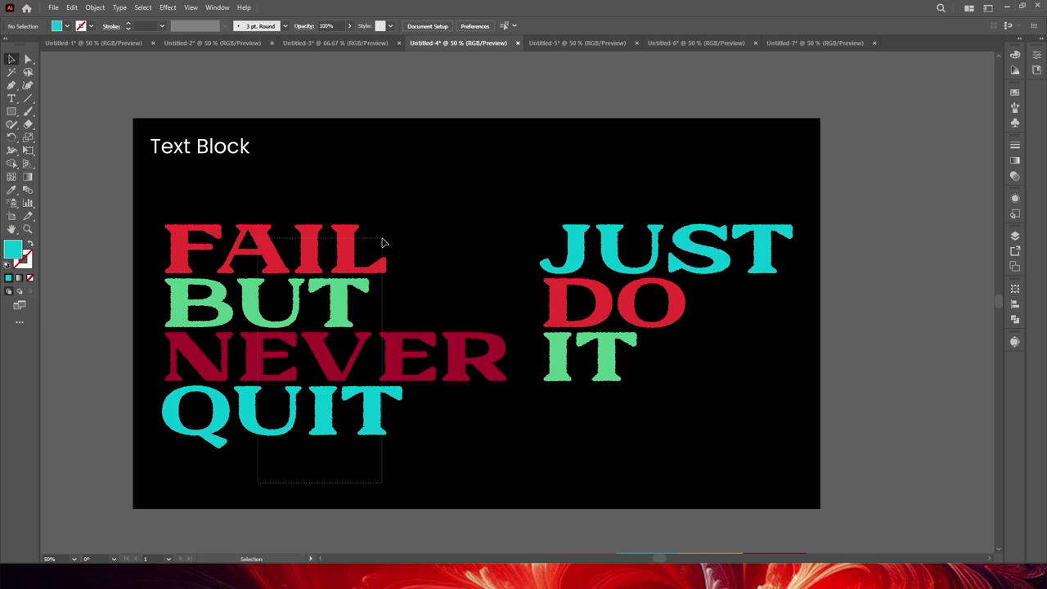
pyautogui.click(53, 7)
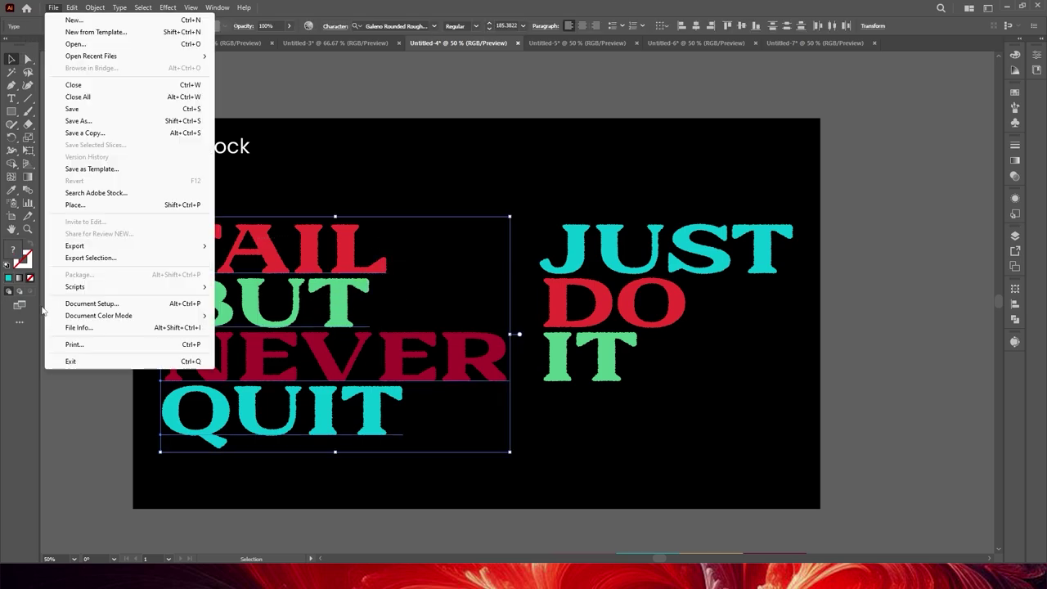
pyautogui.moveTo(76, 286)
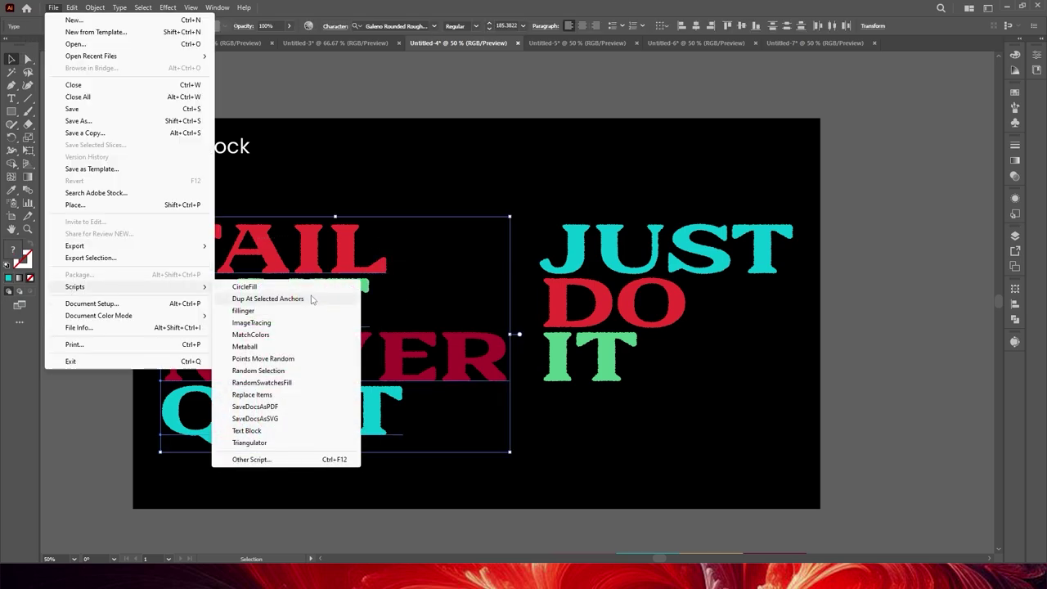
# Run the Text Block script on the four lines, entering 2 in the width value.
pyautogui.click(246, 430)
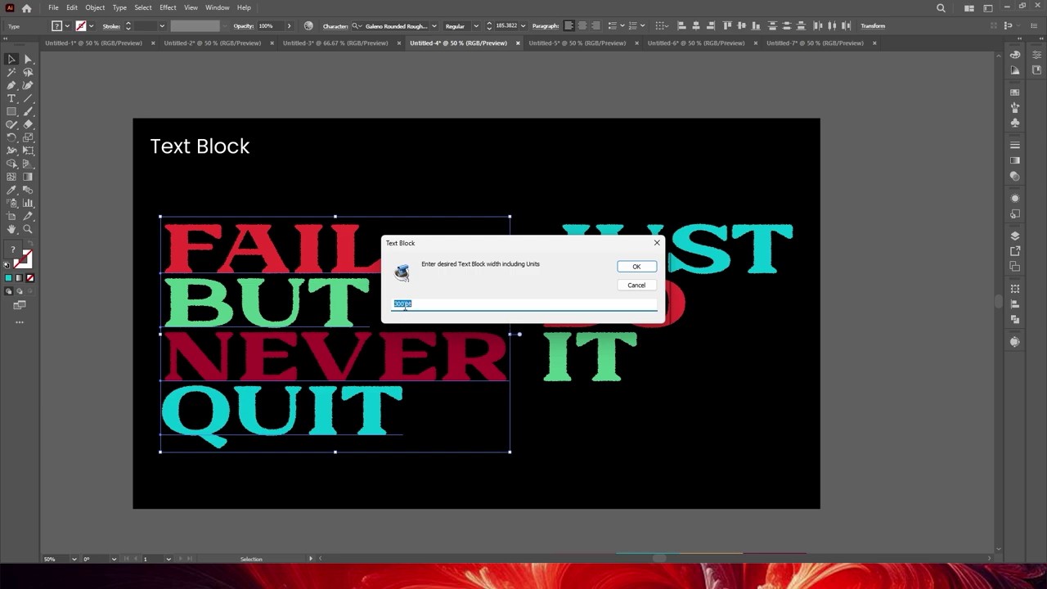
pyautogui.click(403, 305)
pyautogui.moveTo(403, 304); pyautogui.dragTo(391, 312)
pyautogui.write('25')
pyautogui.press('Return')
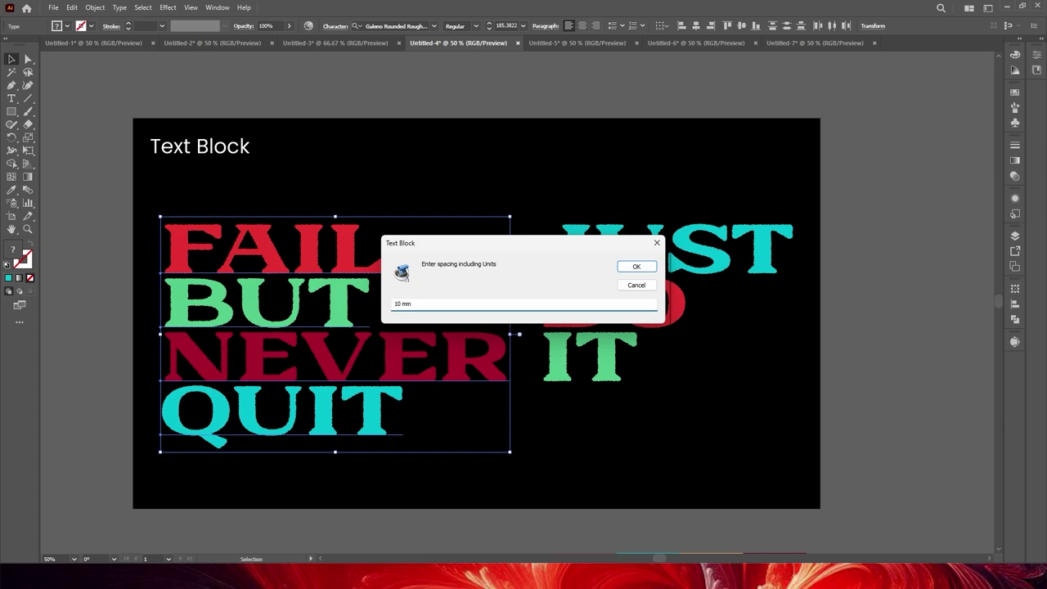
pyautogui.press('Return')
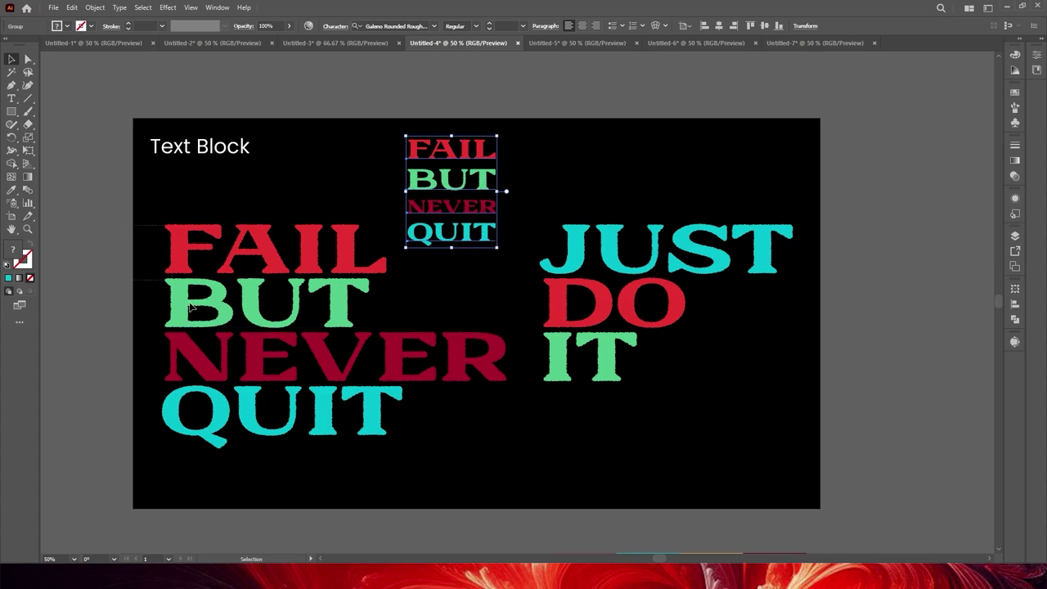
# Move the original lines off the artboard, then place the new block left and enlarge it.
pyautogui.moveTo(192, 364)
pyautogui.mouseDown()
pyautogui.moveTo(757, 331)
pyautogui.moveTo(859, 293)
pyautogui.mouseUp()
pyautogui.click(433, 156)
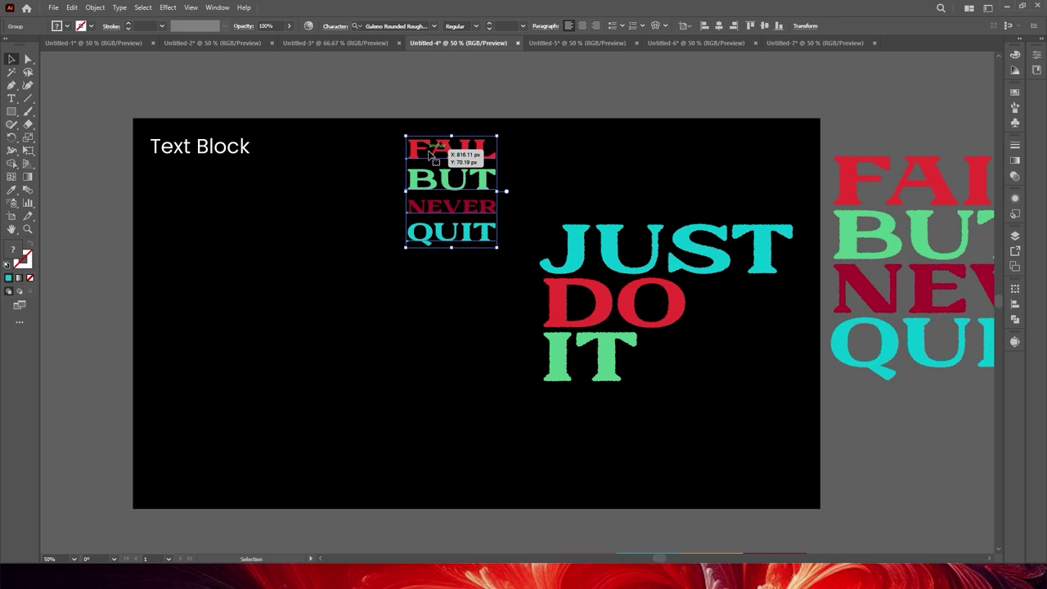
pyautogui.moveTo(434, 155); pyautogui.dragTo(301, 251)
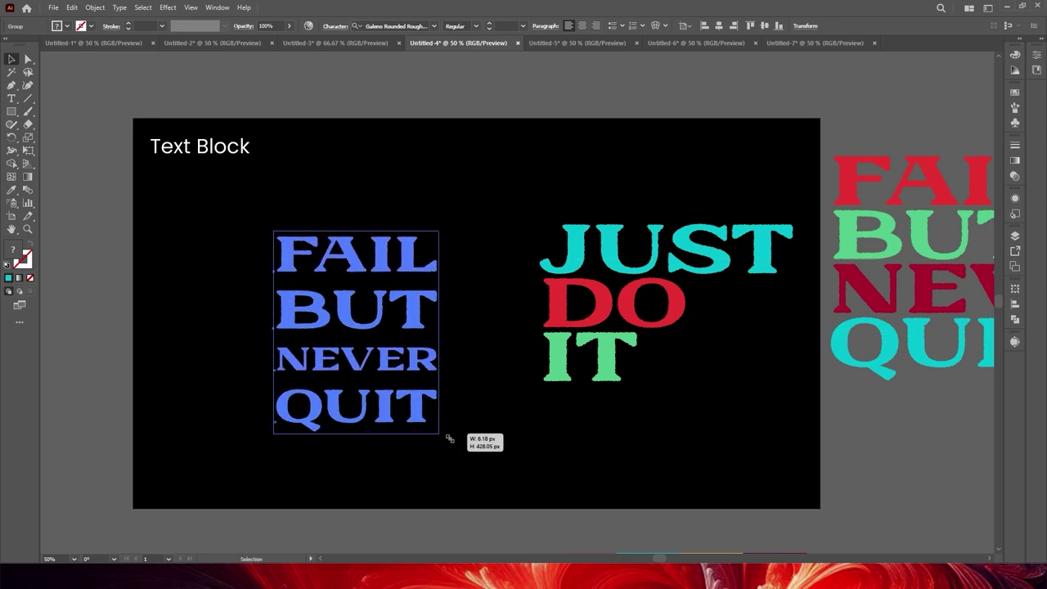
pyautogui.moveTo(364, 342); pyautogui.dragTo(449, 434)
pyautogui.click(657, 417)
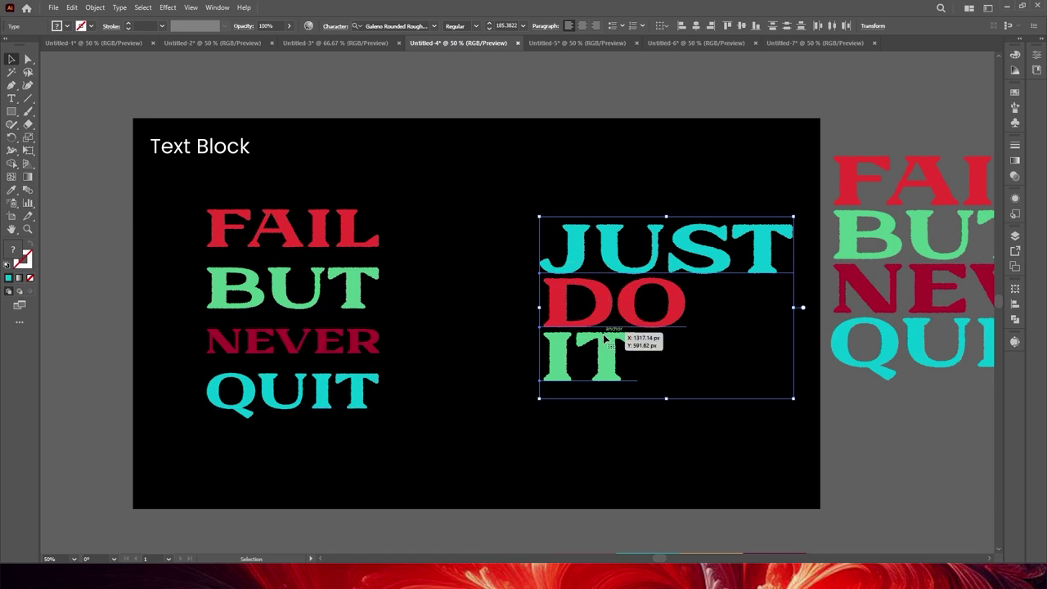
# Build a JUST DO IT text block with the Text Block script at 250 pt width.
pyautogui.click(53, 8)
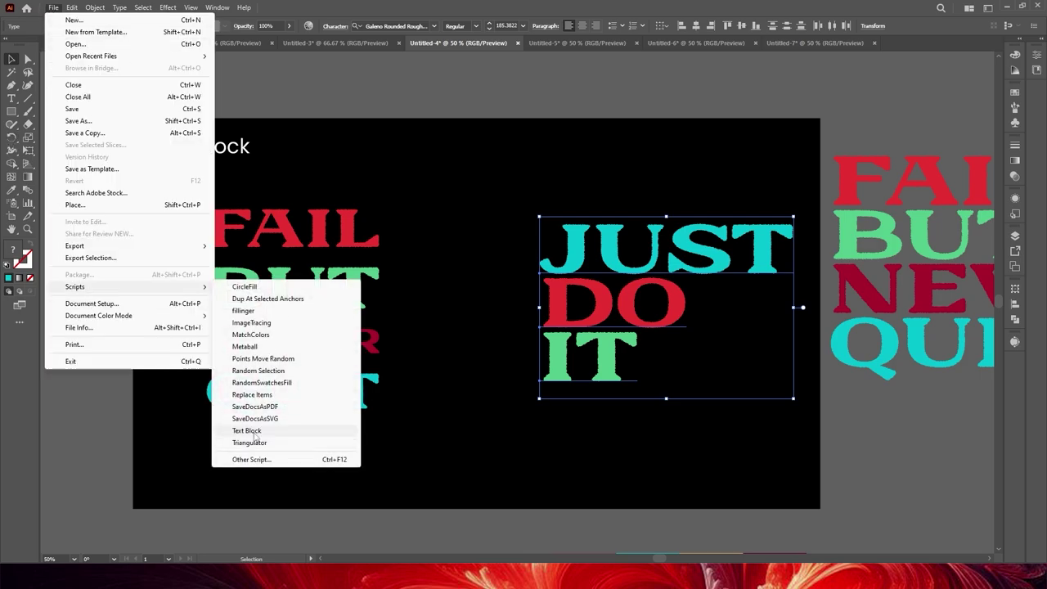
pyautogui.click(245, 431)
pyautogui.click(401, 303)
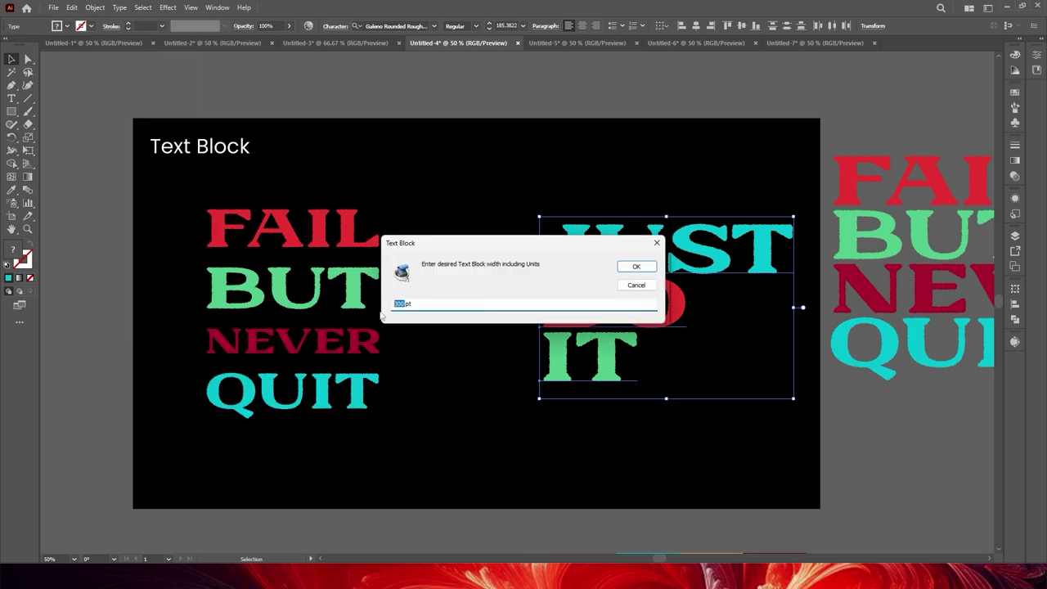
pyautogui.write('250')
pyautogui.click(637, 265)
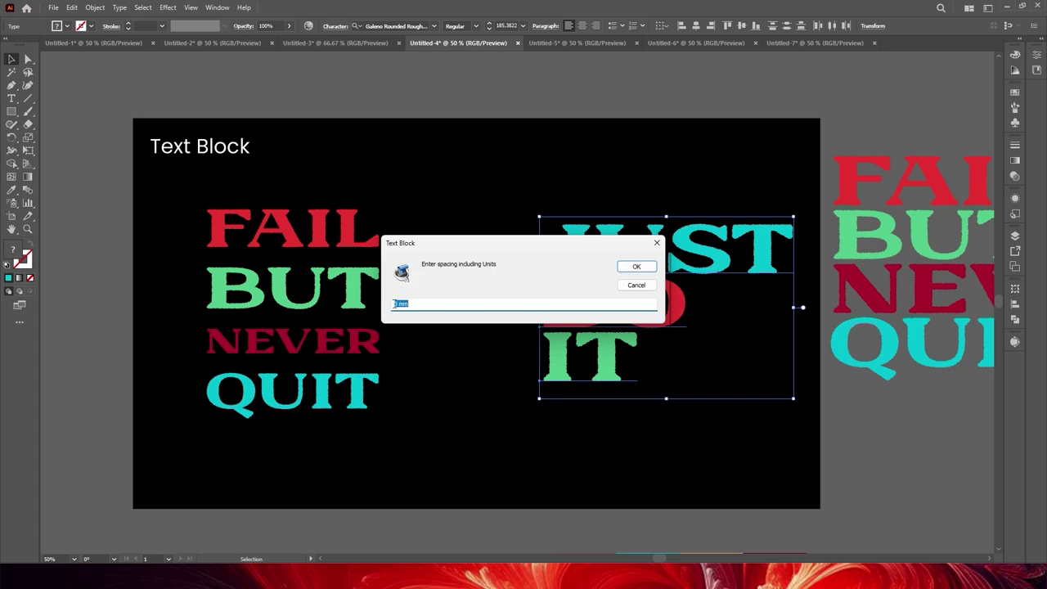
pyautogui.moveTo(399, 303); pyautogui.dragTo(390, 308)
pyautogui.click(637, 266)
# Move the original JUST DO IT lines off-artboard; place and enlarge the block beside FAIL BUT NEVER QUIT.
pyautogui.moveTo(887, 286); pyautogui.dragTo(421, 348)
pyautogui.moveTo(565, 326); pyautogui.dragTo(622, 296)
pyautogui.hotkey('ctrl', 'z')
pyautogui.moveTo(463, 229); pyautogui.dragTo(552, 389)
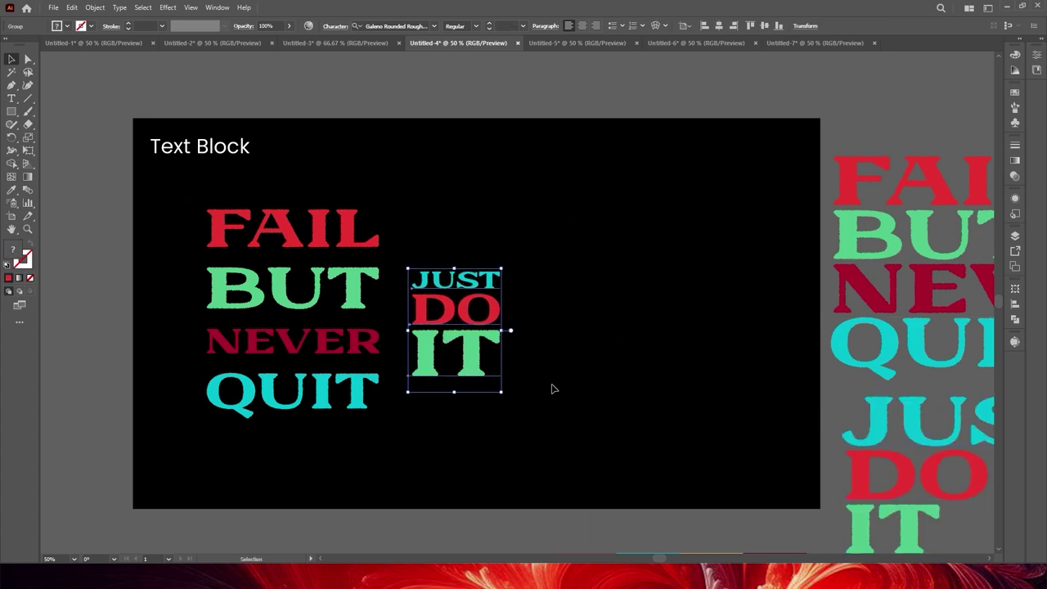
pyautogui.moveTo(471, 348); pyautogui.dragTo(561, 268)
pyautogui.moveTo(559, 308)
pyautogui.mouseDown()
pyautogui.moveTo(571, 410)
pyautogui.moveTo(634, 336)
pyautogui.moveTo(610, 364)
pyautogui.moveTo(574, 364)
pyautogui.mouseUp()
pyautogui.click(569, 113)
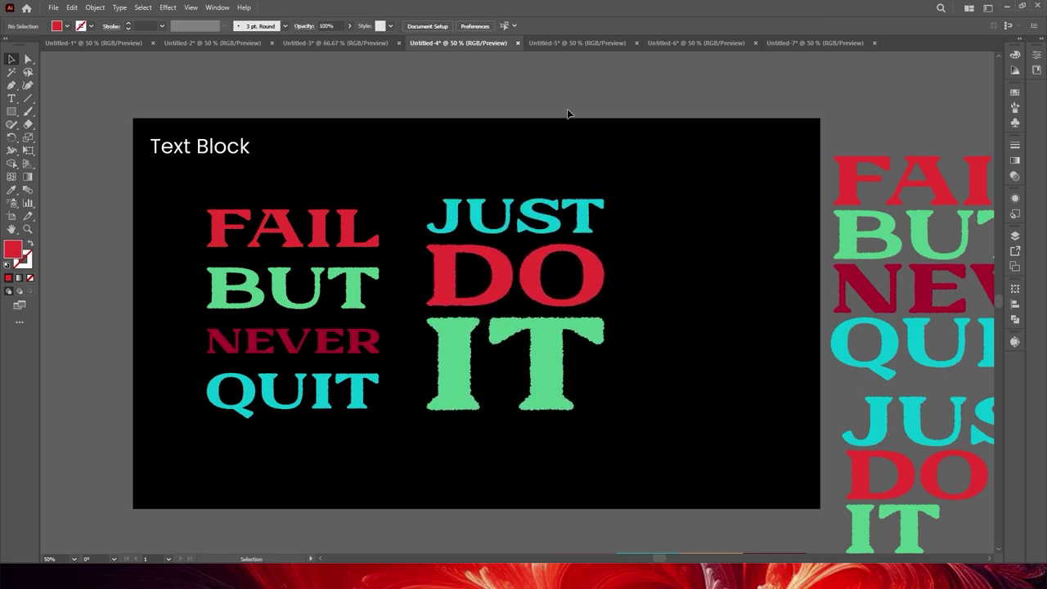
# In the Untitled-5 striped T document, select the left anchor points of the horizontal stripes.
pyautogui.click(578, 42)
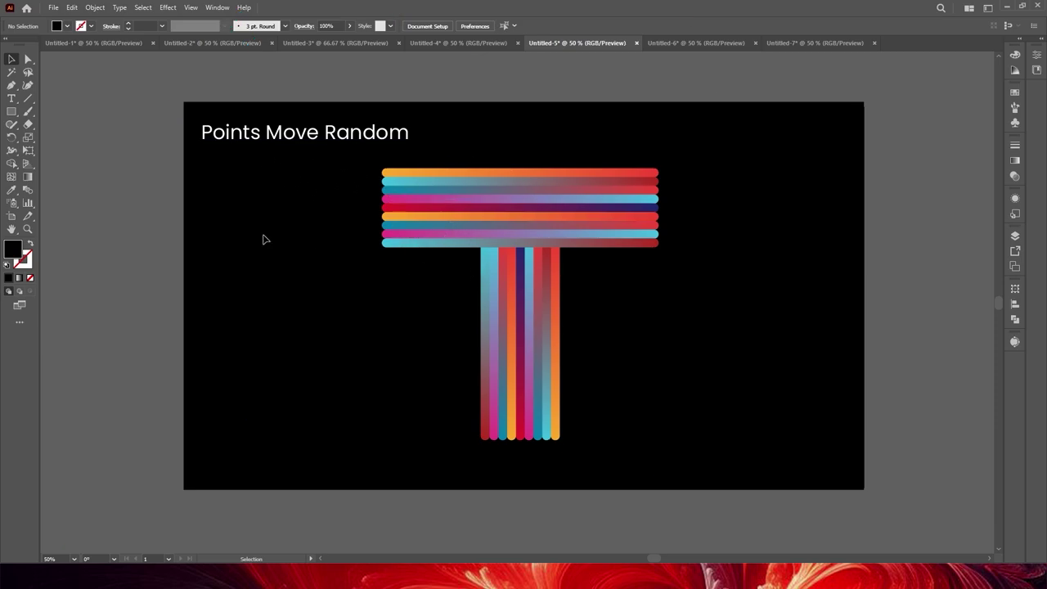
pyautogui.click(28, 59)
pyautogui.moveTo(365, 153)
pyautogui.mouseDown()
pyautogui.moveTo(410, 290)
pyautogui.moveTo(432, 299)
pyautogui.mouseUp()
pyautogui.moveTo(373, 161); pyautogui.dragTo(406, 283)
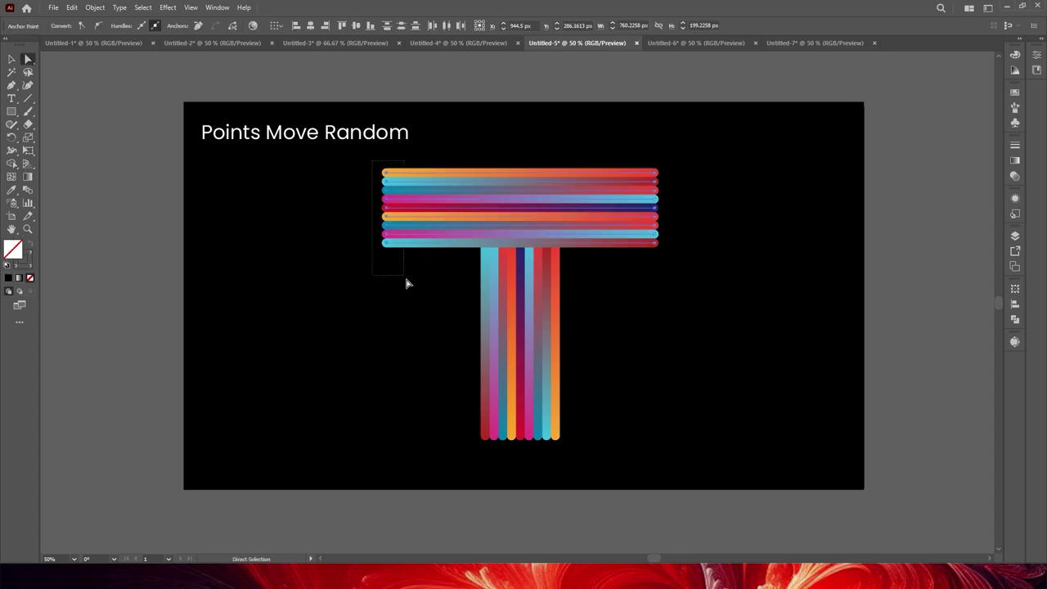
pyautogui.click(53, 7)
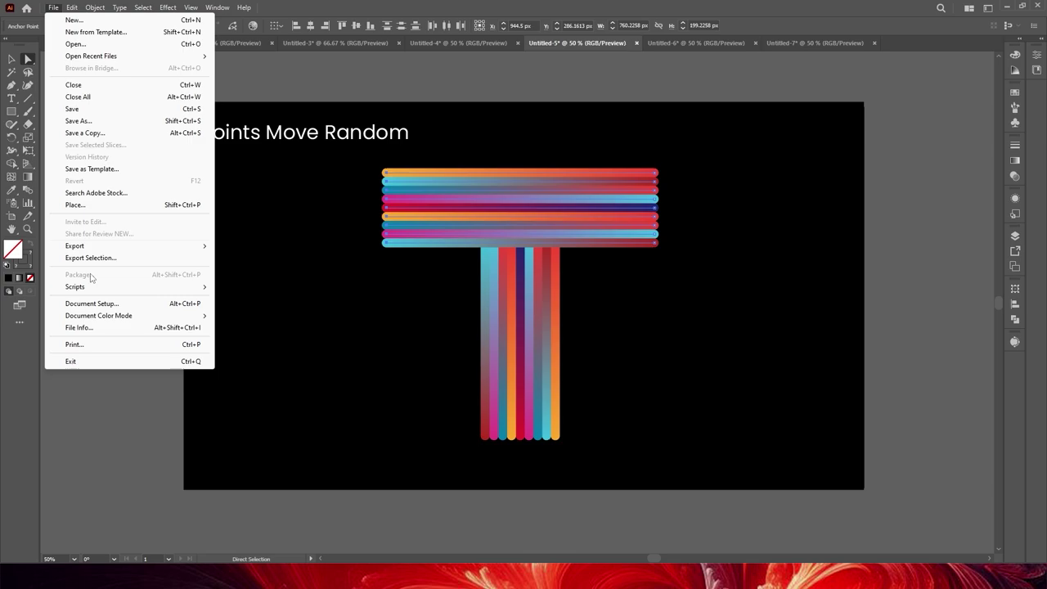
pyautogui.moveTo(75, 286)
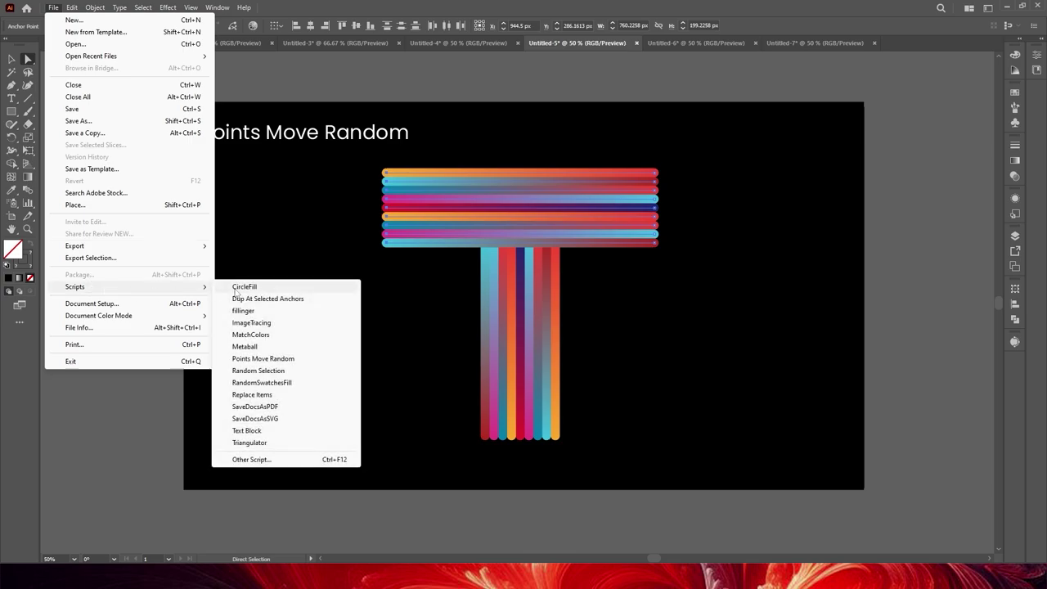
# Open Points Move Random and set horizontal range -30 to 30, vertical 0 to 0.
pyautogui.click(248, 360)
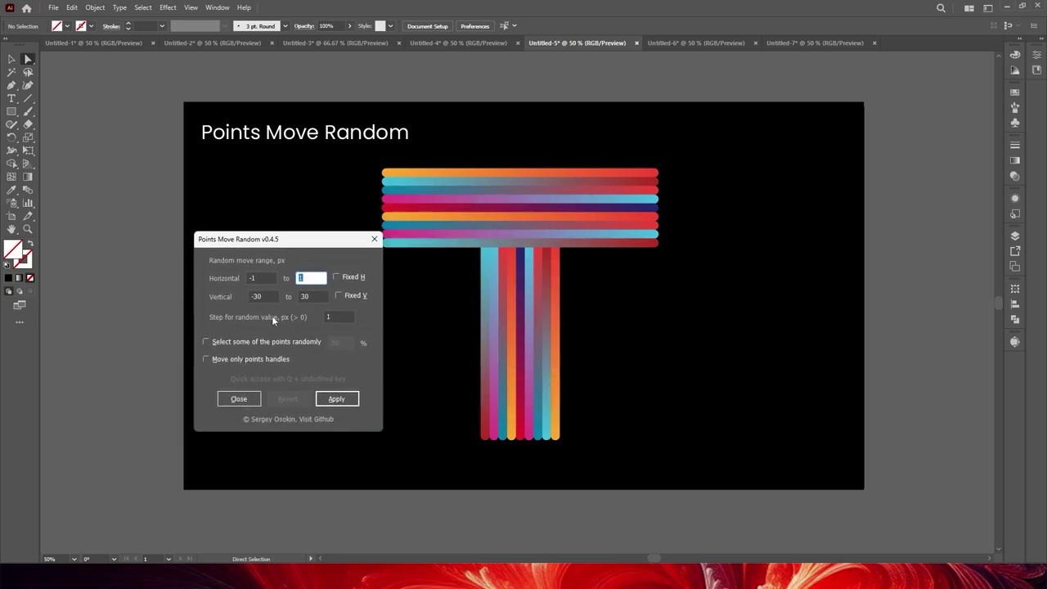
pyautogui.click(261, 278)
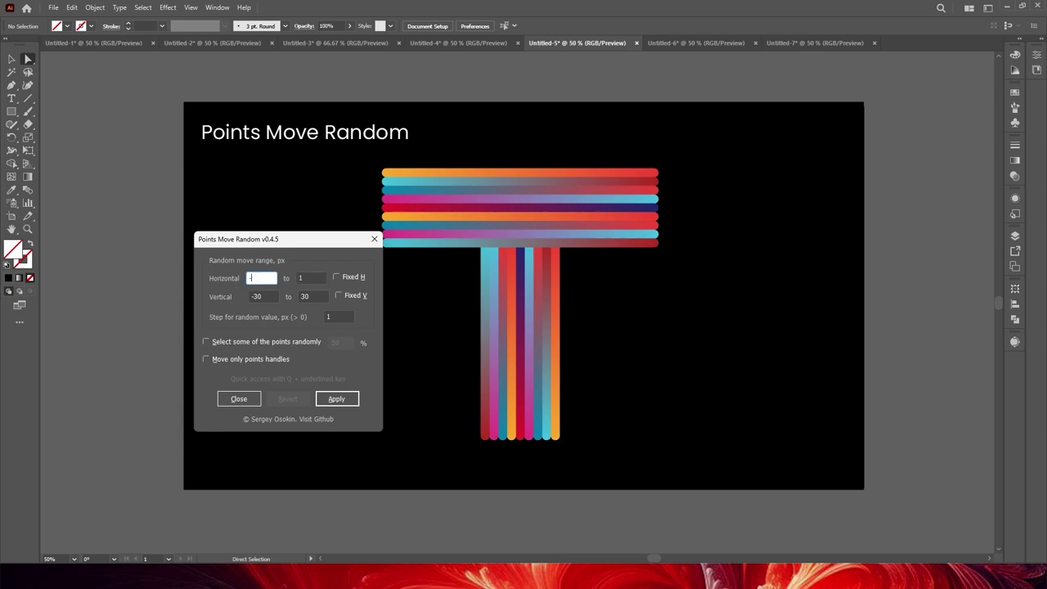
pyautogui.write('40')
pyautogui.press('Tab')
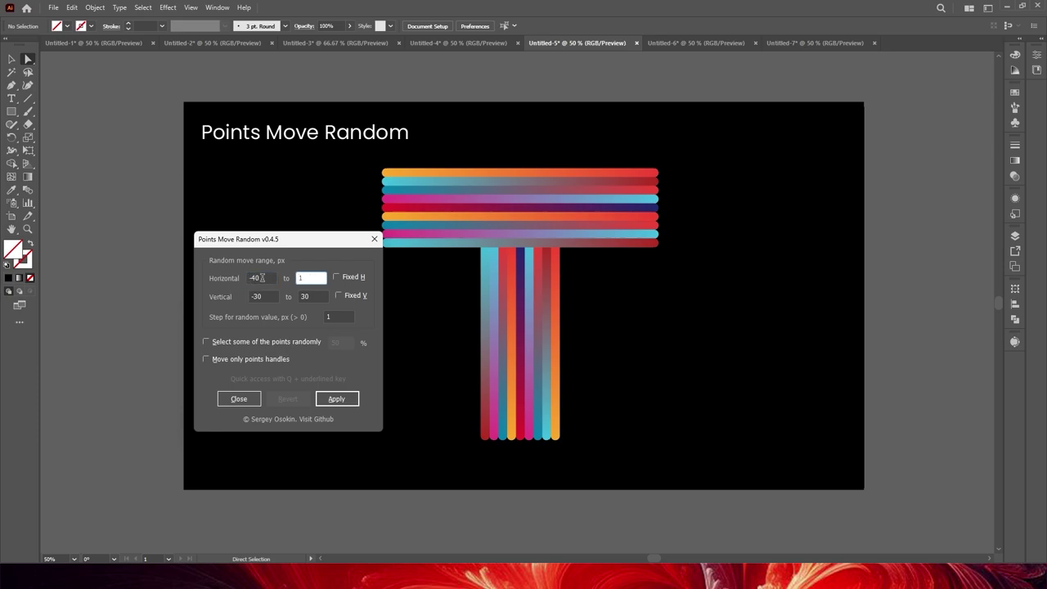
pyautogui.click(254, 278)
pyautogui.click(299, 278)
pyautogui.write('30')
pyautogui.click(251, 299)
pyautogui.write('0')
pyautogui.press('Tab')
pyautogui.write('0')
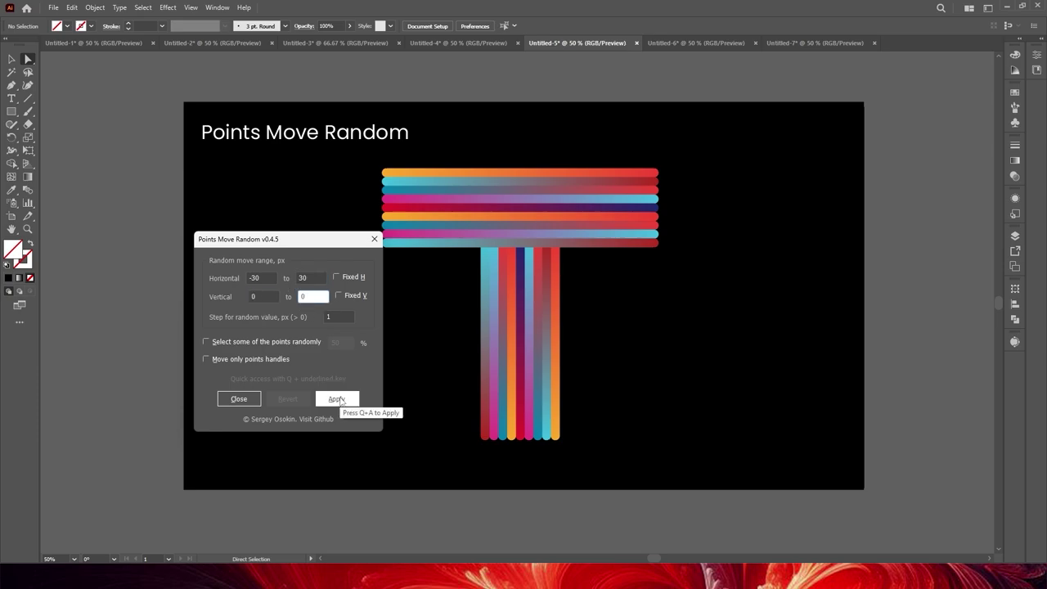
# Apply random sideways shifts to the stripes' left ends, re-randomizing a few times, then close.
pyautogui.click(339, 399)
pyautogui.click(339, 399)
pyautogui.moveTo(308, 250); pyautogui.dragTo(252, 249)
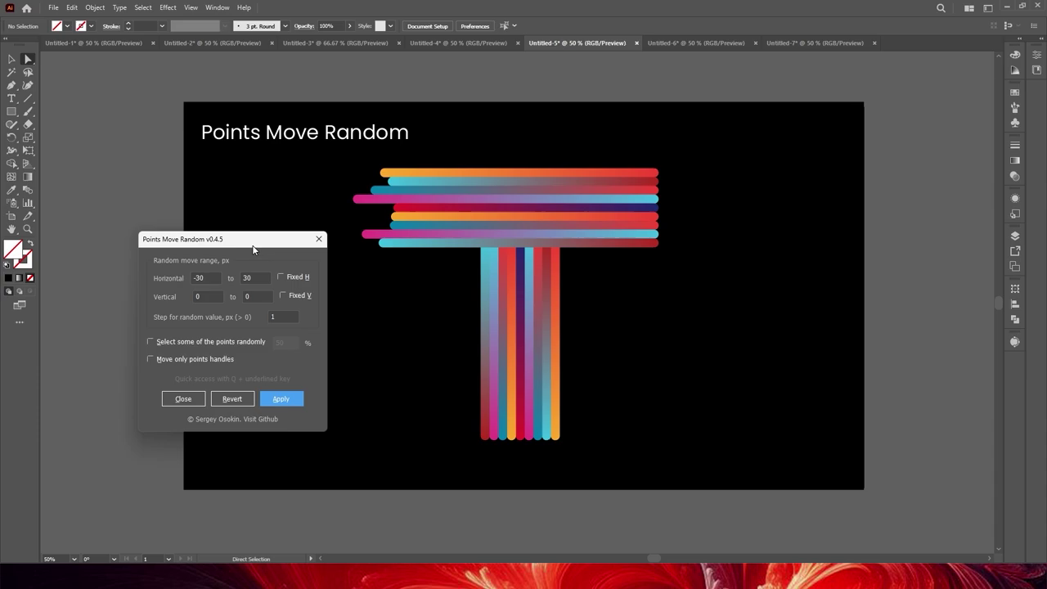
pyautogui.click(286, 399)
pyautogui.click(285, 399)
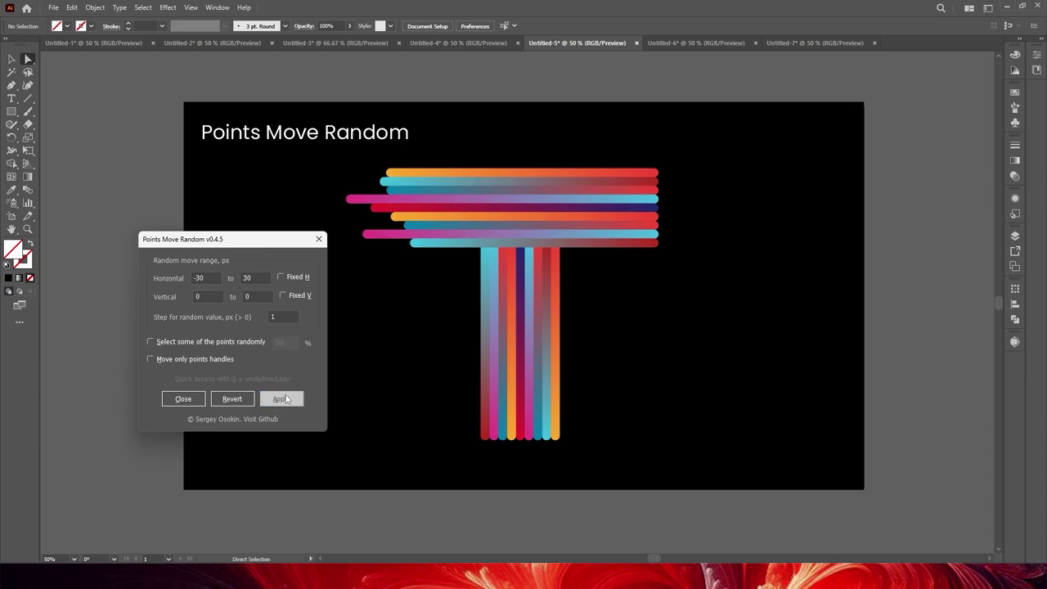
pyautogui.click(237, 401)
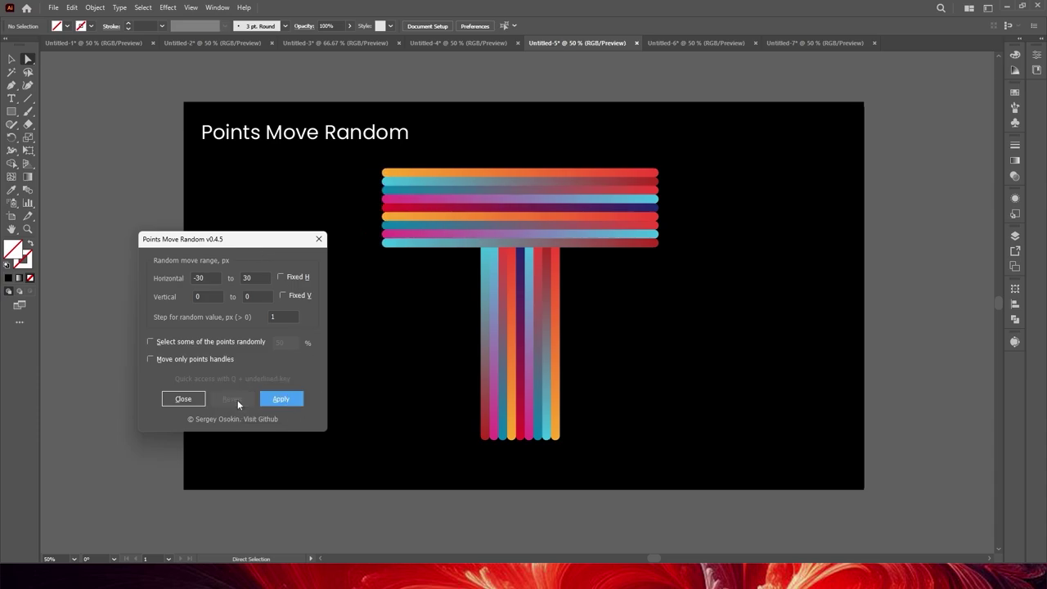
pyautogui.click(283, 400)
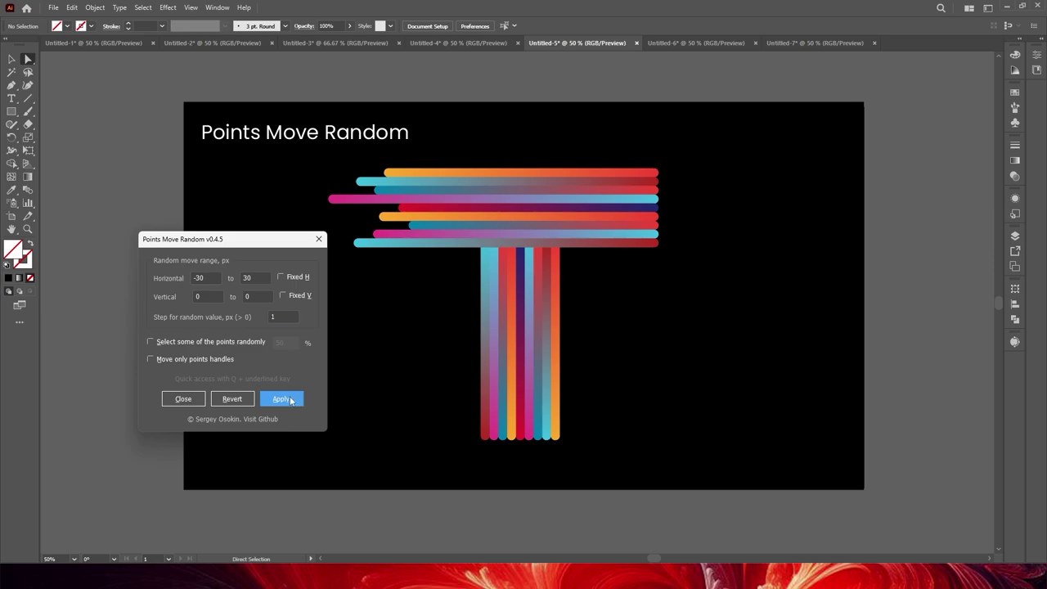
pyautogui.click(318, 239)
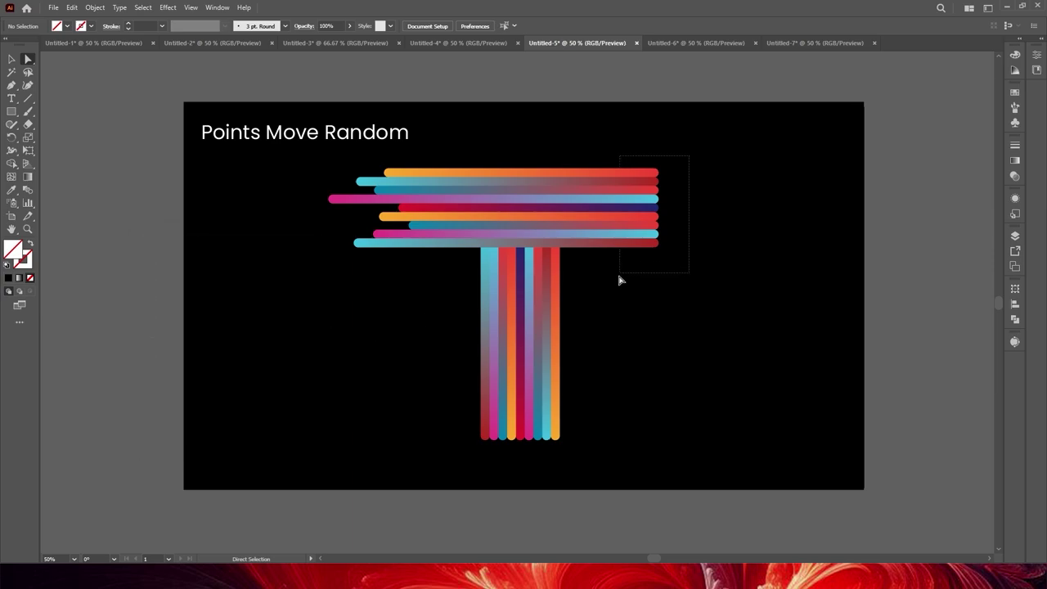
# Randomly shift the stripes' right-end anchors the same way with Points Move Random.
pyautogui.moveTo(690, 155); pyautogui.dragTo(619, 278)
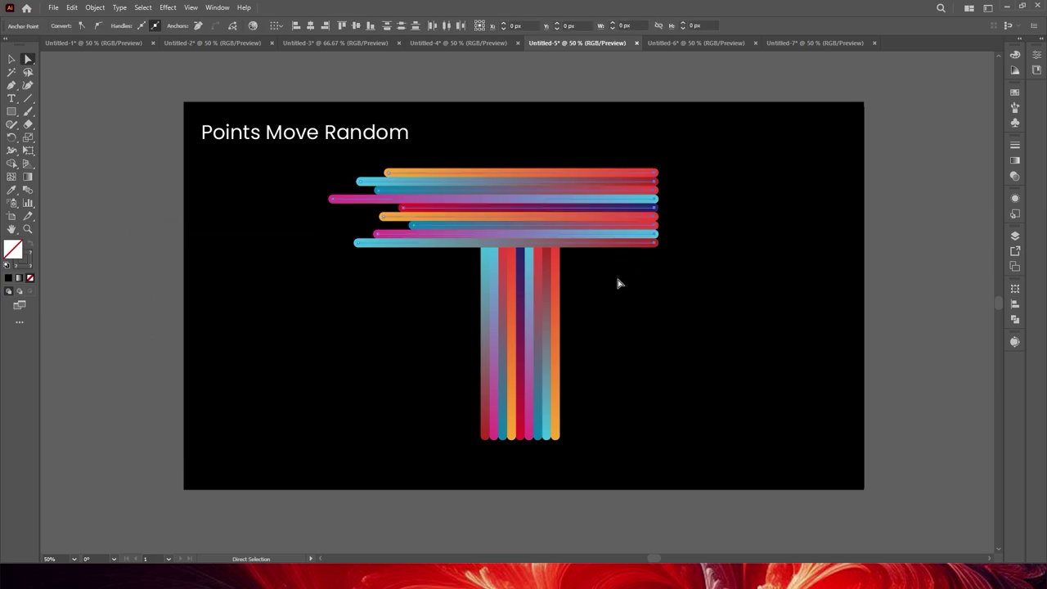
pyautogui.click(54, 8)
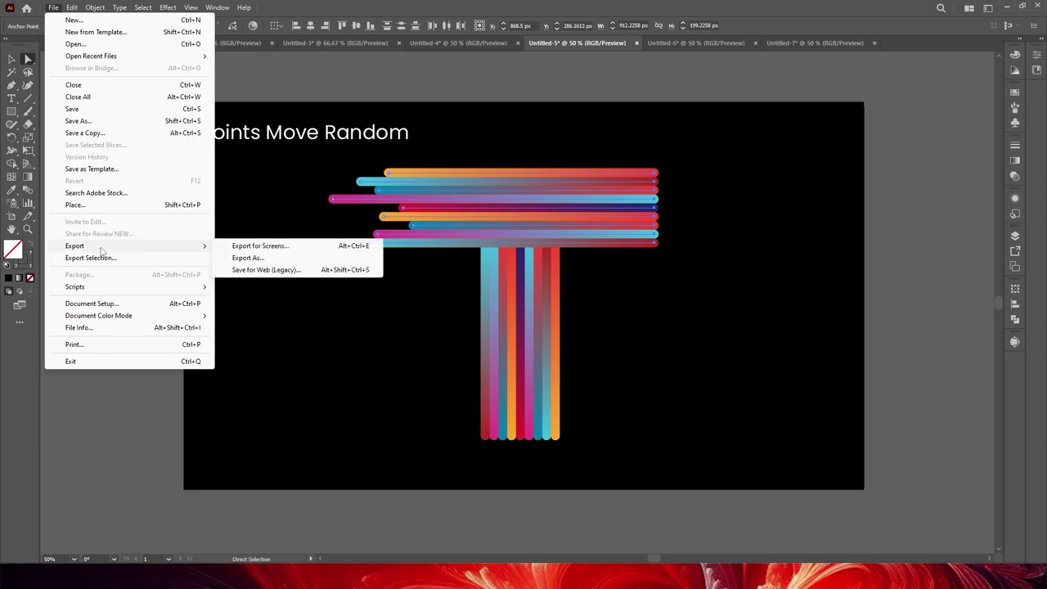
pyautogui.moveTo(75, 286)
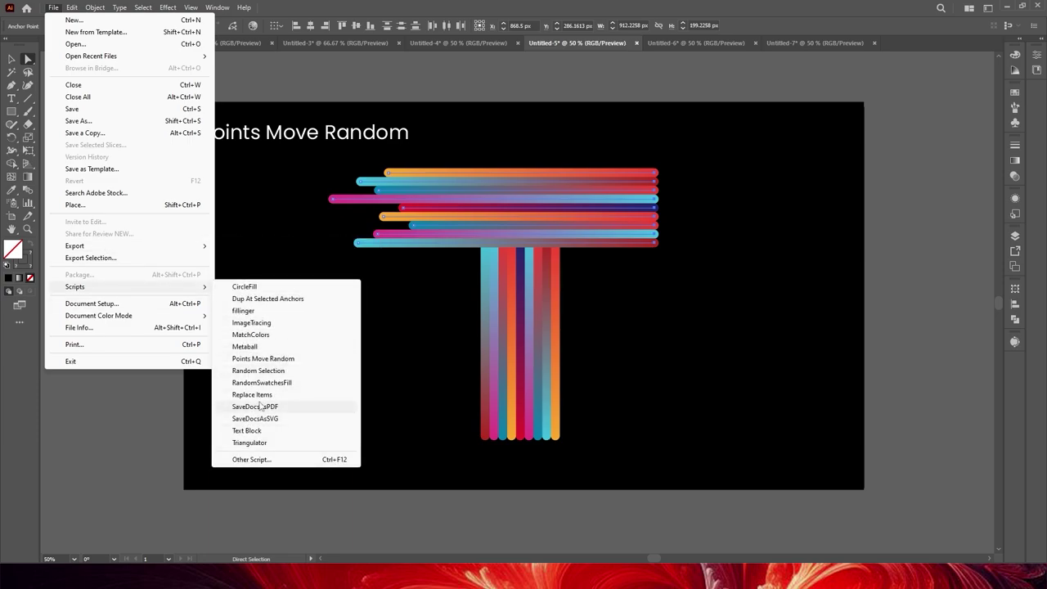
pyautogui.click(261, 358)
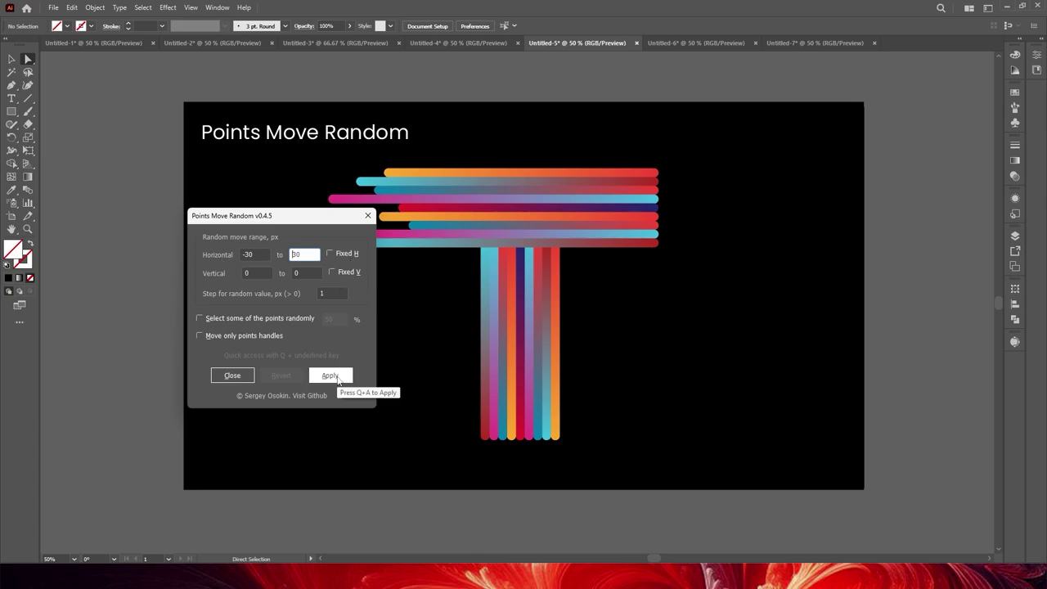
pyautogui.click(339, 379)
pyautogui.click(232, 375)
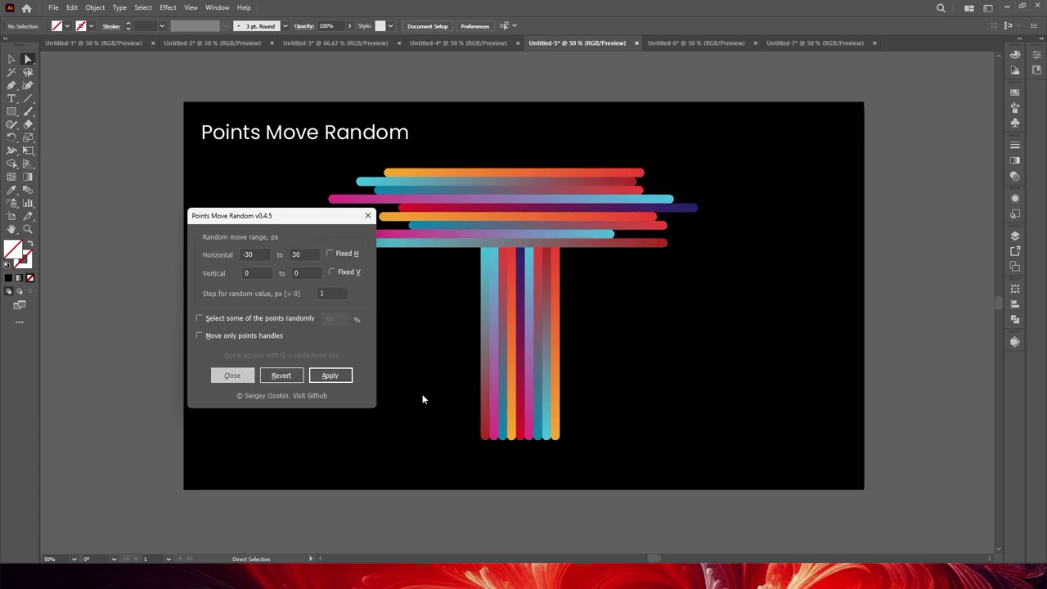
pyautogui.moveTo(423, 384); pyautogui.dragTo(622, 466)
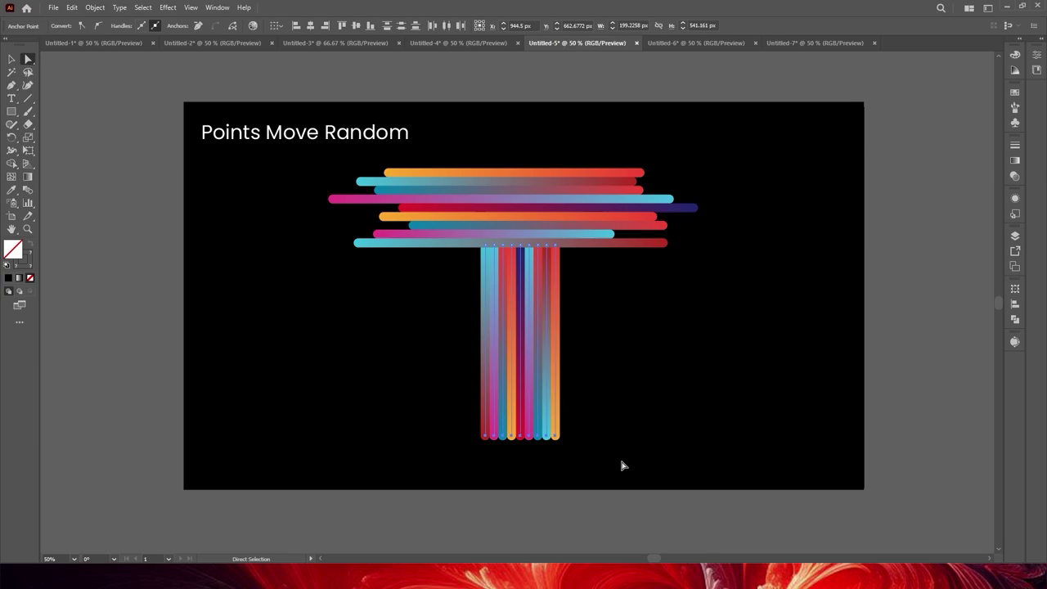
# Run Points Move Random on the bars' bottom ends with horizontal 0 to 0, vertical -30 to 30.
pyautogui.click(53, 8)
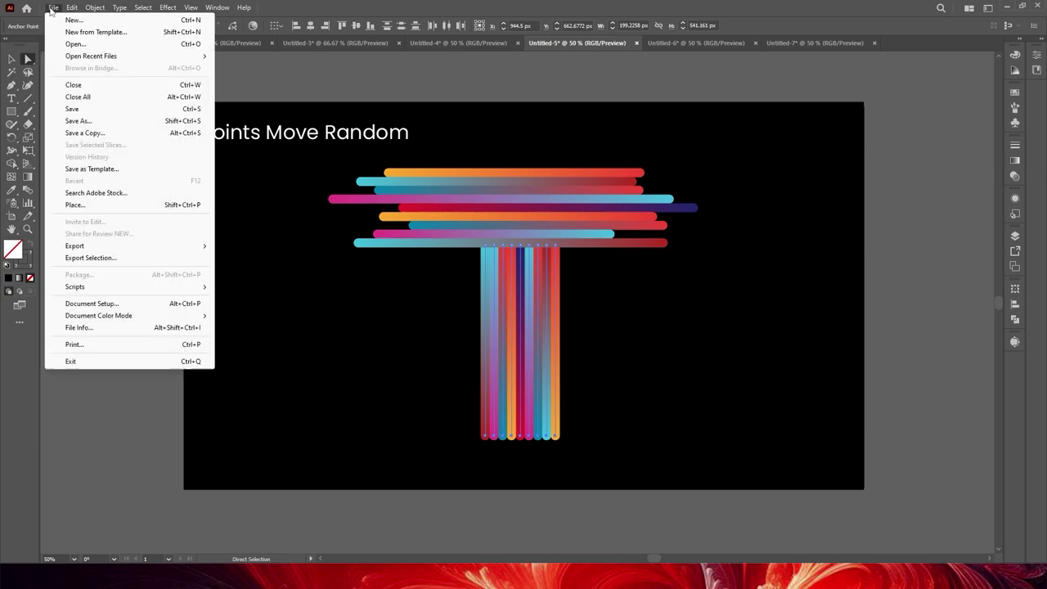
pyautogui.moveTo(75, 286)
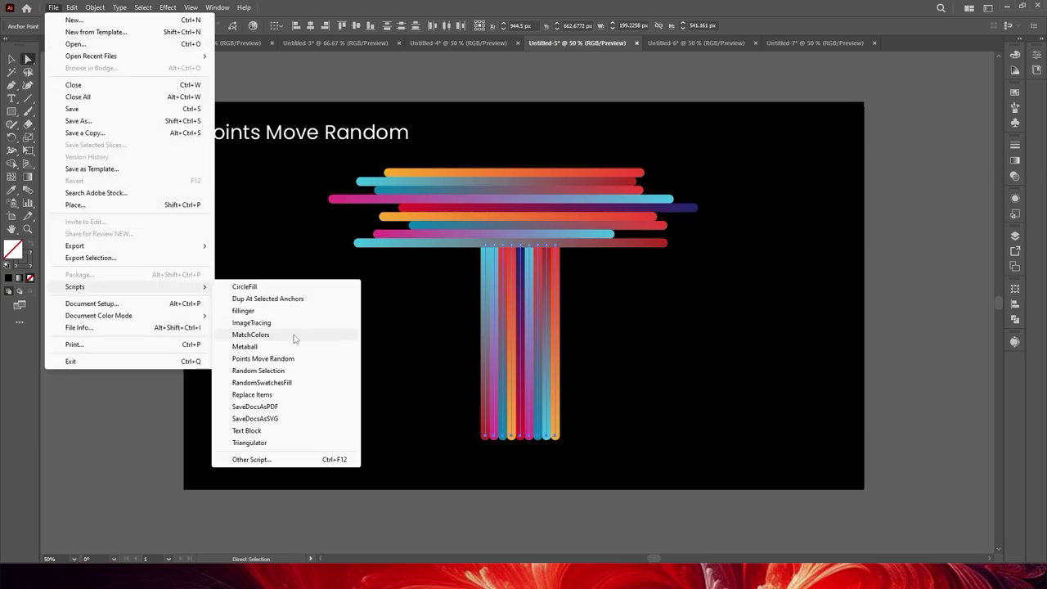
pyautogui.click(270, 359)
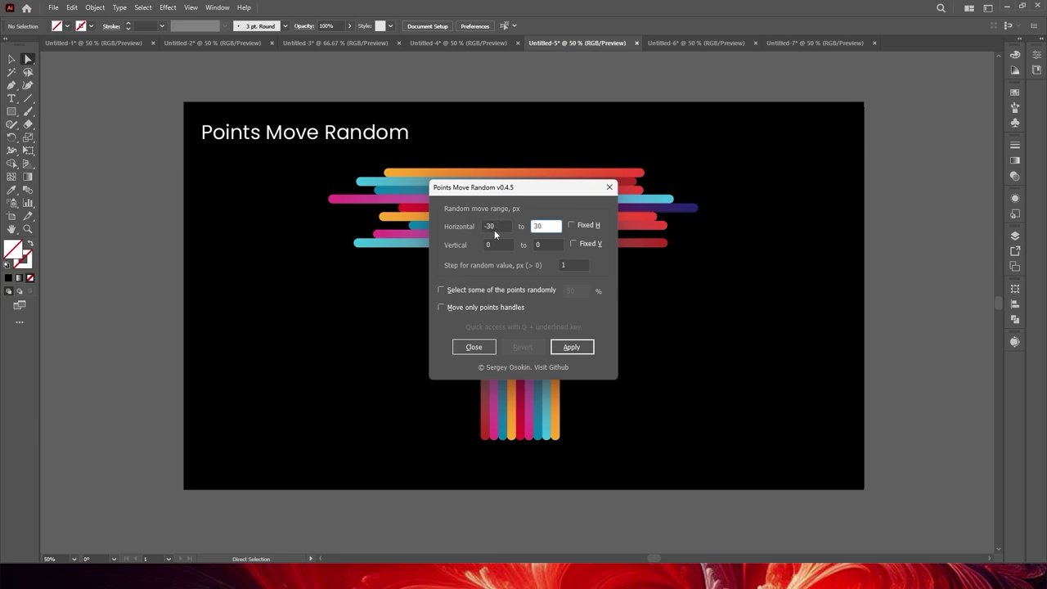
pyautogui.click(505, 227)
pyautogui.press('Tab')
pyautogui.write('0')
pyautogui.click(490, 244)
pyautogui.write('-30')
pyautogui.press('Tab')
pyautogui.write('30')
pyautogui.press('Return')
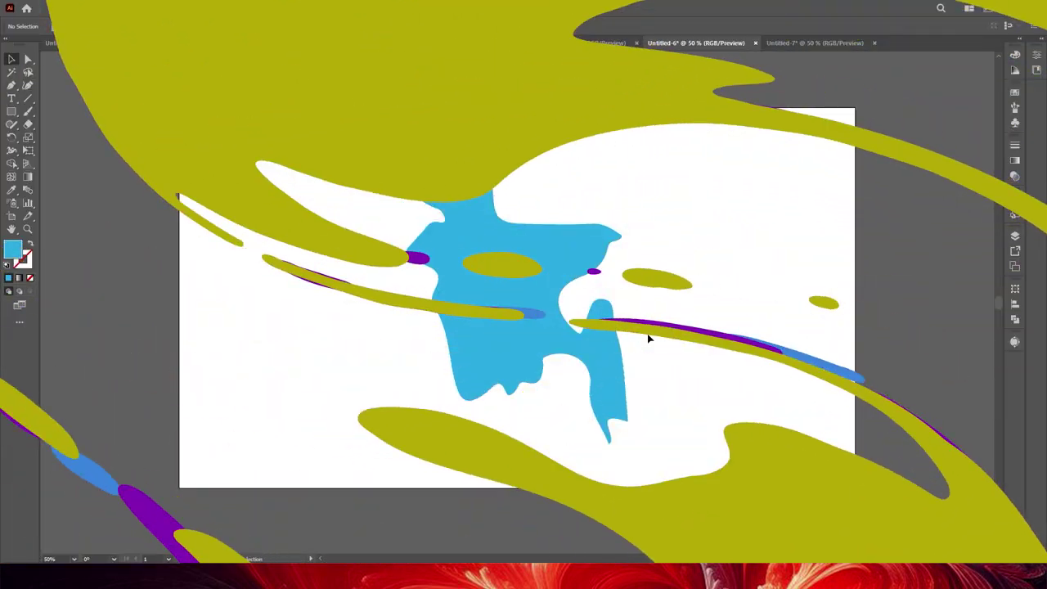
# Centre the blue map shape horizontally and vertically on the artboard.
pyautogui.moveTo(499, 273)
pyautogui.mouseDown()
pyautogui.moveTo(490, 289)
pyautogui.moveTo(504, 275)
pyautogui.moveTo(502, 257)
pyautogui.mouseUp()
pyautogui.hotkey('ctrl', 'shift', 'a')
pyautogui.click(535, 191)
pyautogui.click(508, 267)
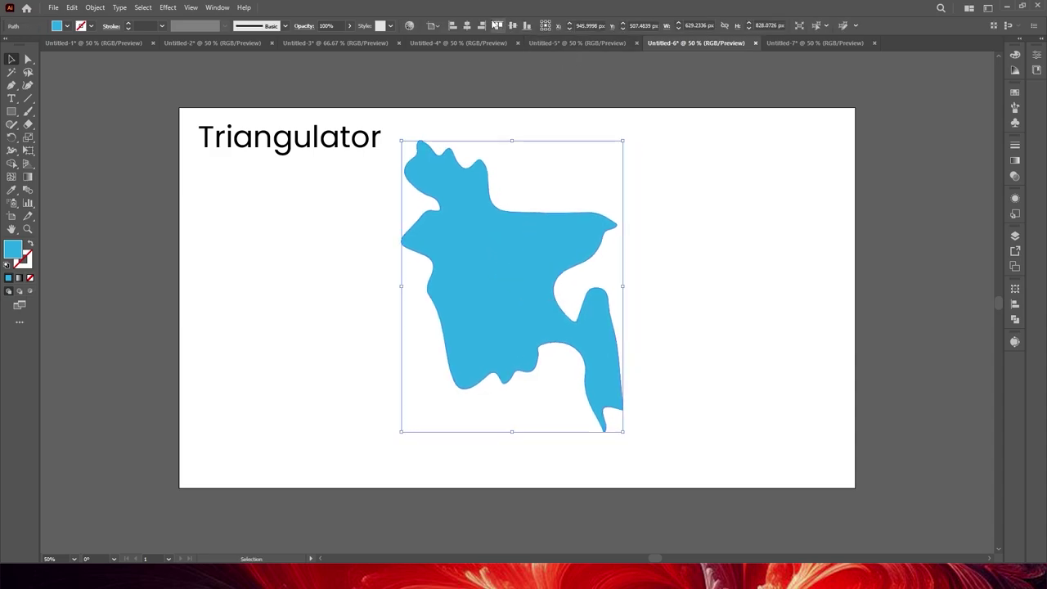
pyautogui.click(467, 26)
pyautogui.click(512, 26)
pyautogui.hotkey('ctrl', 'shift', 'a')
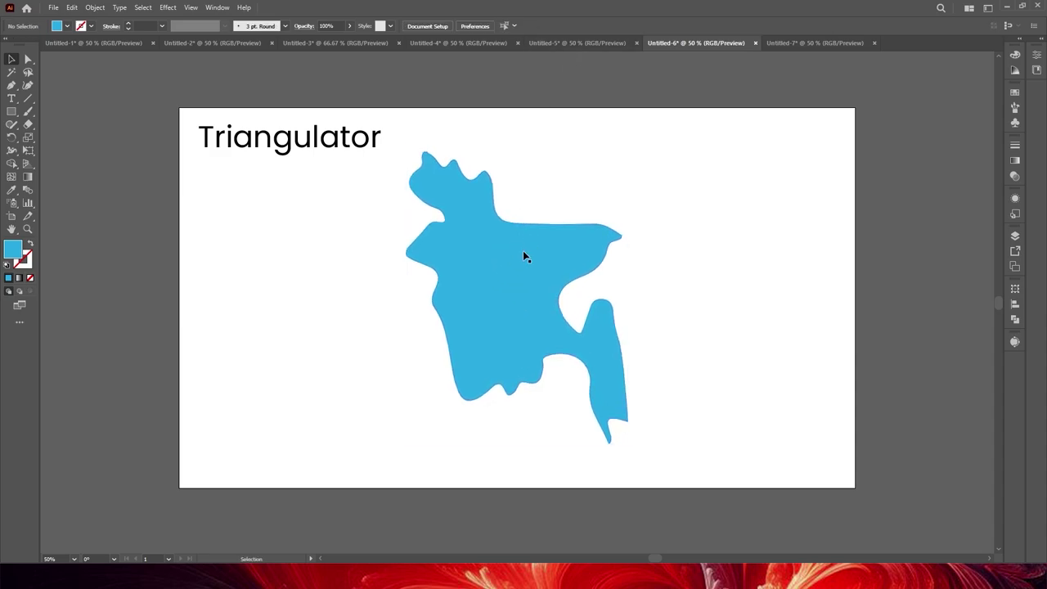
pyautogui.click(518, 258)
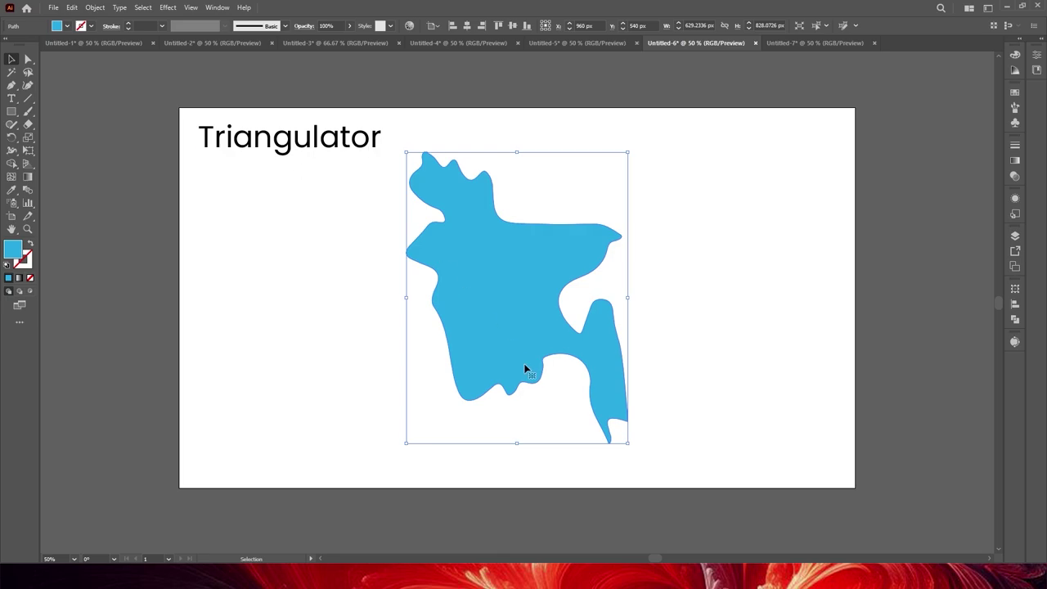
# Try the Triangulator script on the map, then undo the triangulation.
pyautogui.click(54, 8)
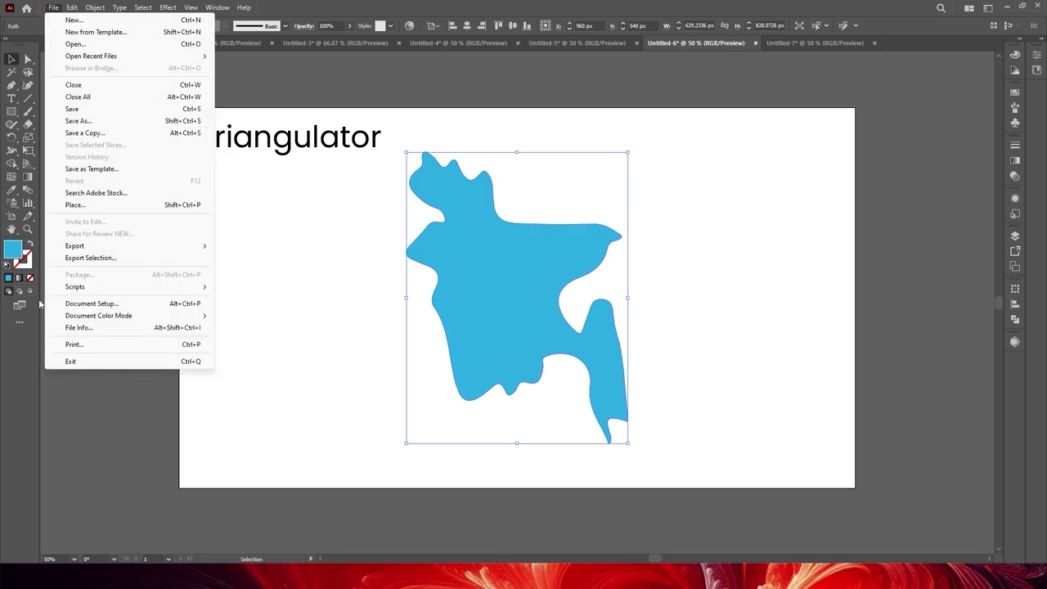
pyautogui.moveTo(74, 286)
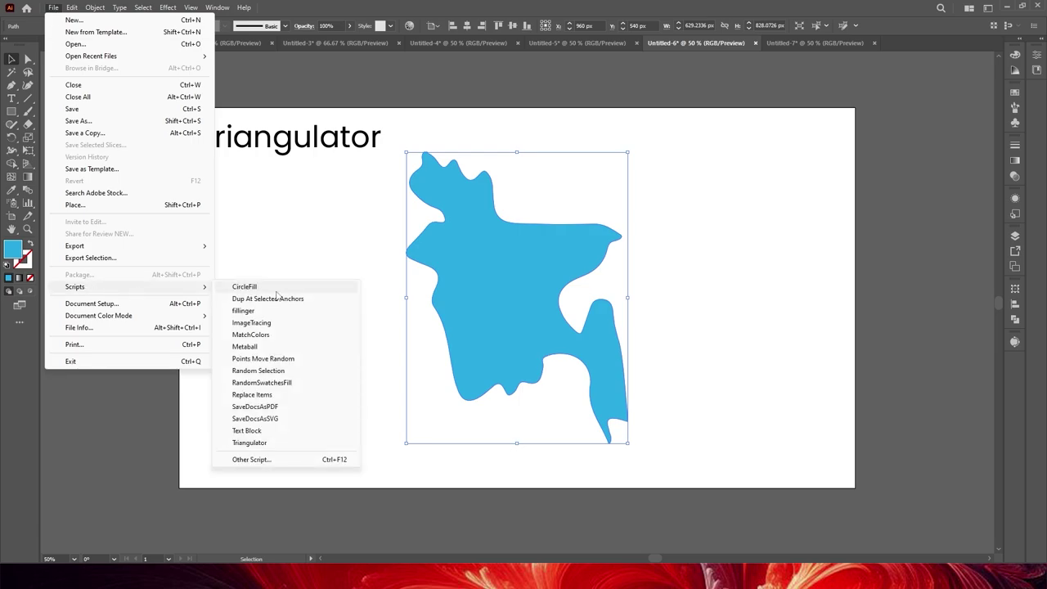
pyautogui.click(255, 443)
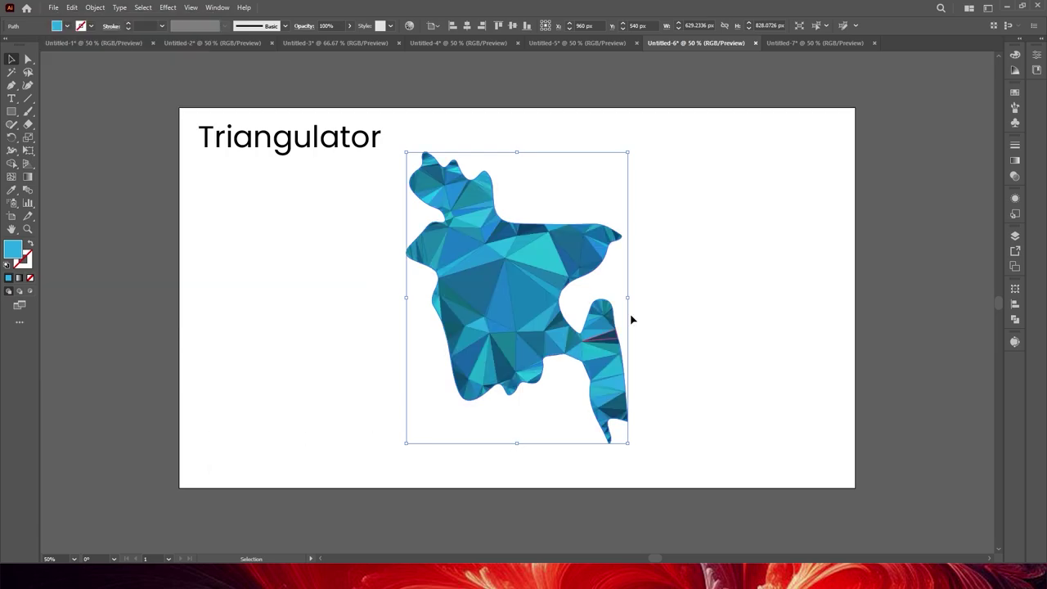
pyautogui.moveTo(397, 137); pyautogui.dragTo(669, 438)
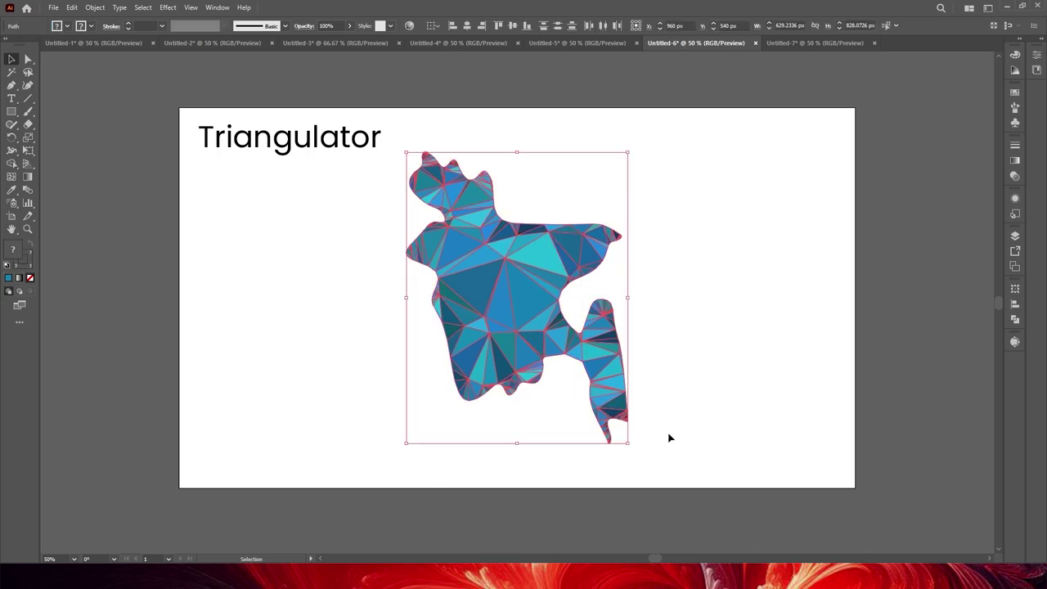
pyautogui.hotkey('ctrl', 'z')
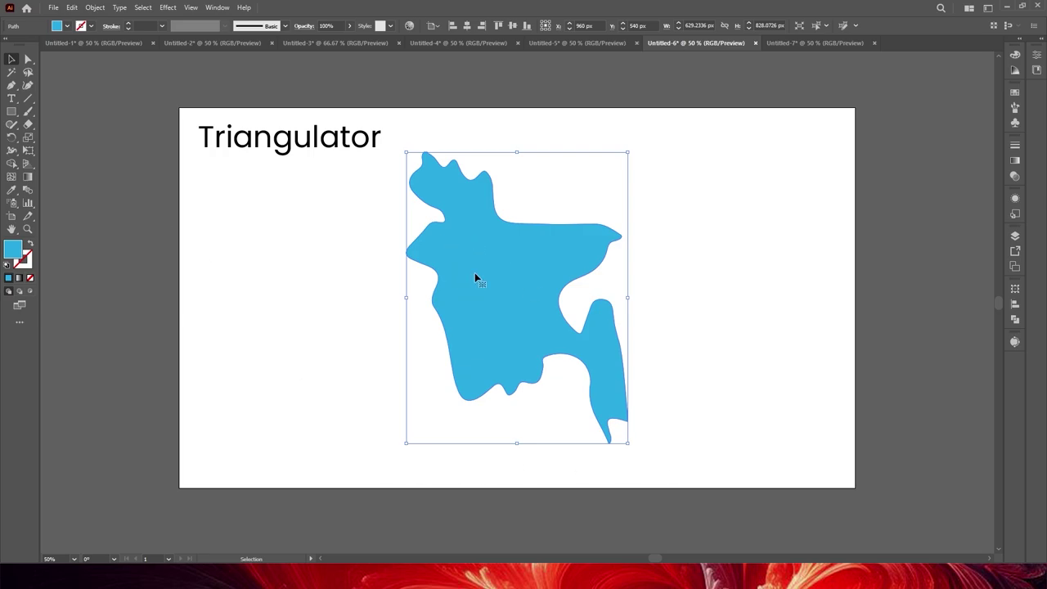
pyautogui.click(53, 7)
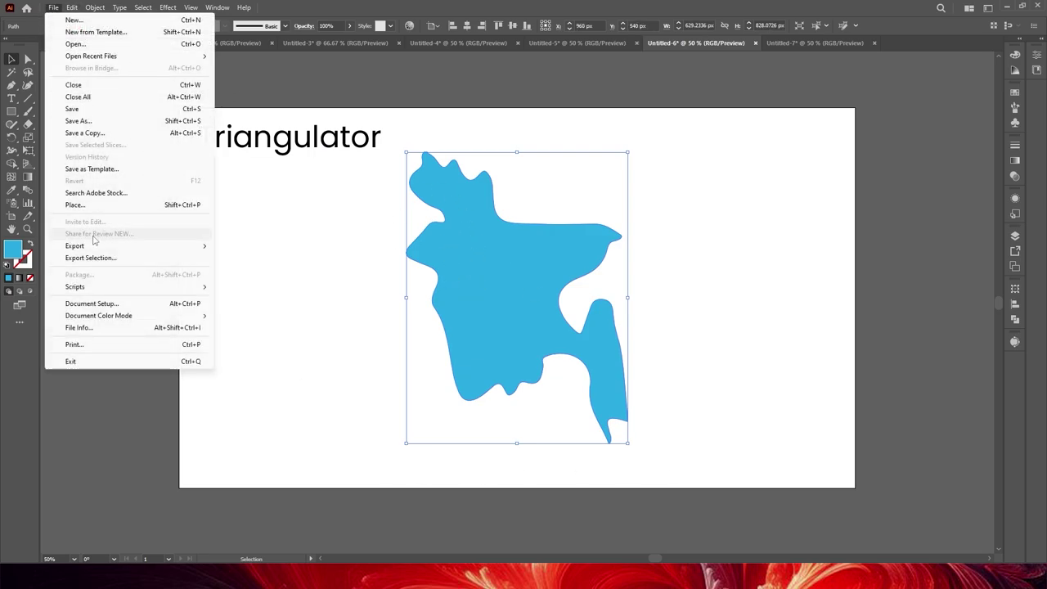
pyautogui.moveTo(75, 286)
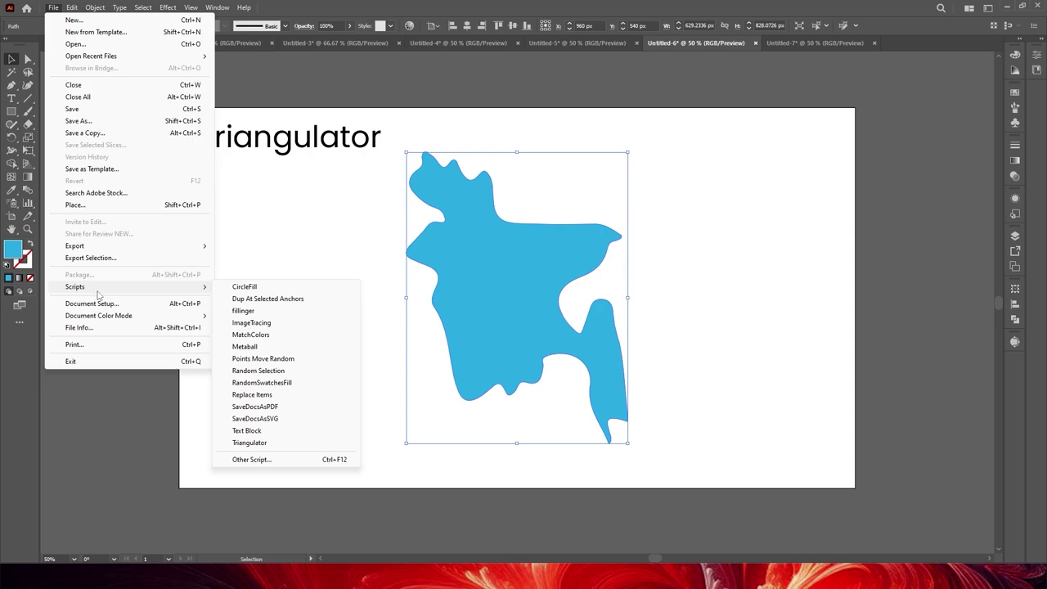
# Triangulate the map into a low-poly mesh with Triangulator at point density 1.
pyautogui.click(266, 443)
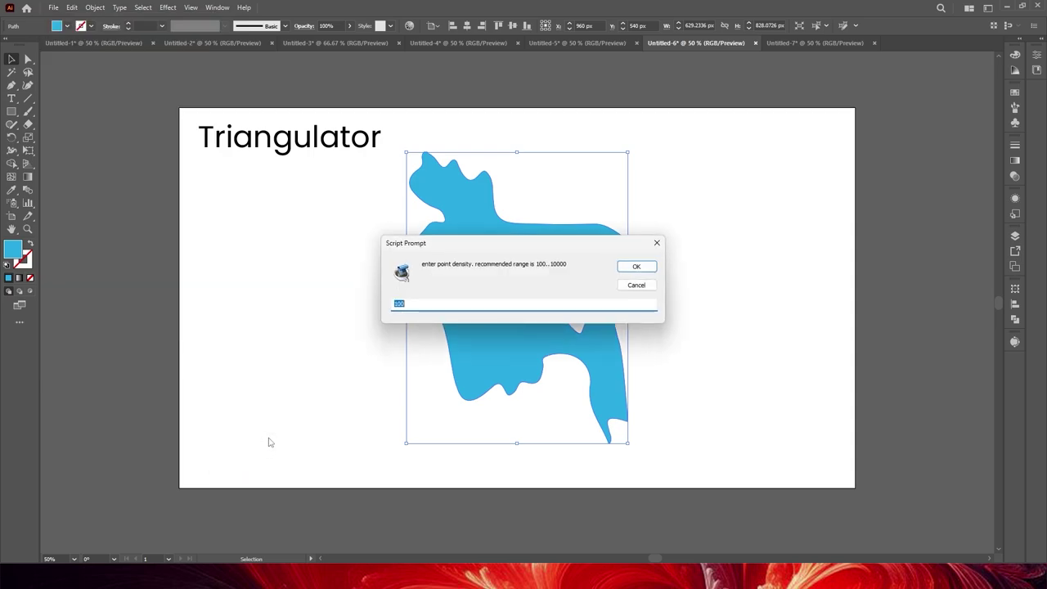
pyautogui.moveTo(470, 248); pyautogui.dragTo(476, 230)
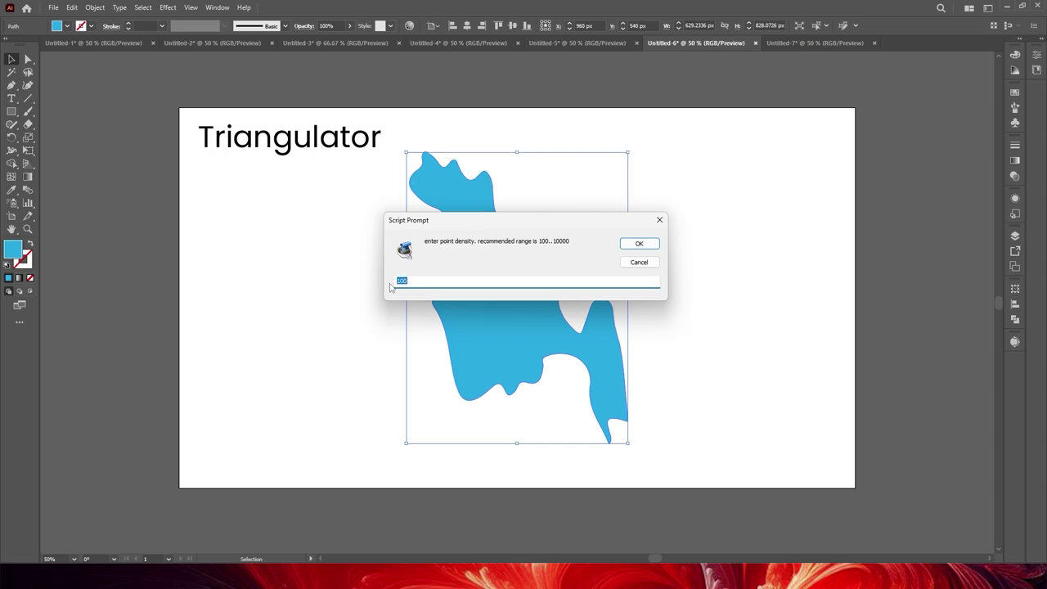
pyautogui.write('1')
pyautogui.press('Return')
# Zoom in to inspect the mesh edges, then select the entire triangulated map.
pyautogui.hotkey('ctrl', 'shift', 'a')
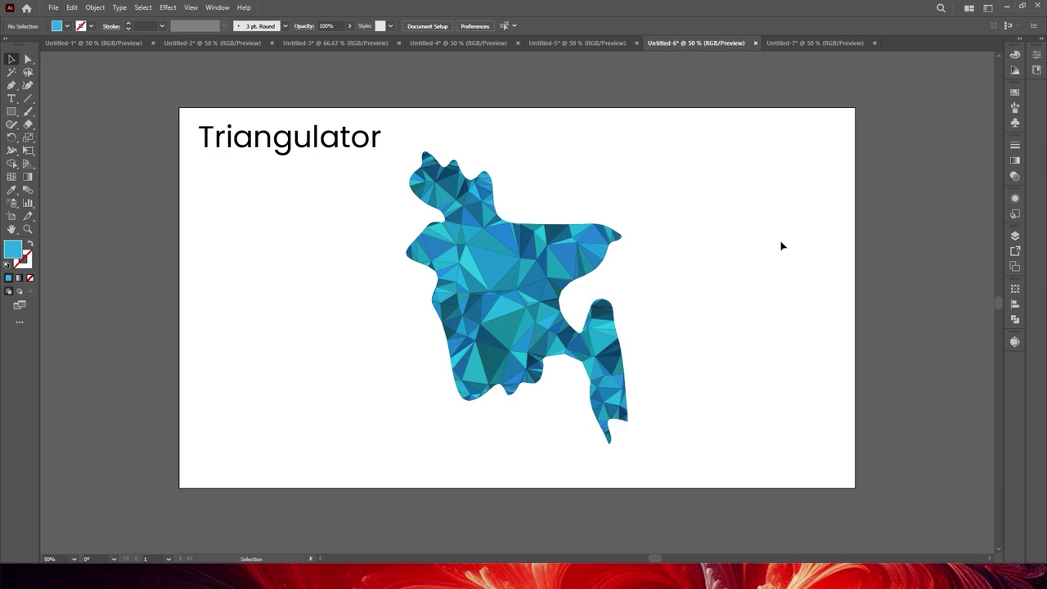
pyautogui.click(588, 385)
pyautogui.scroll(6, 572, 385)
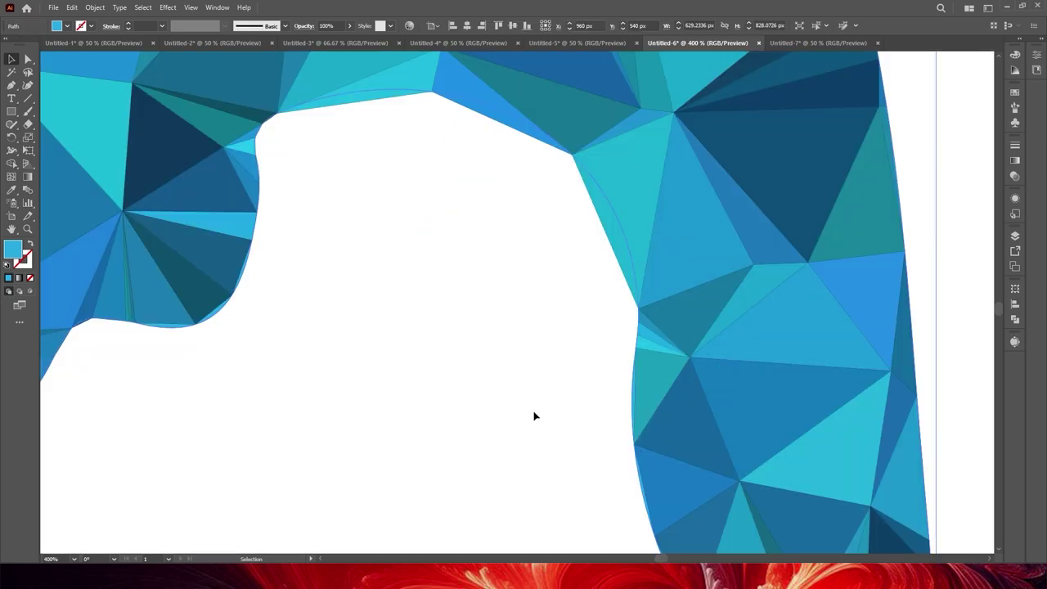
pyautogui.click(534, 417)
pyautogui.scroll(-5, 544, 385)
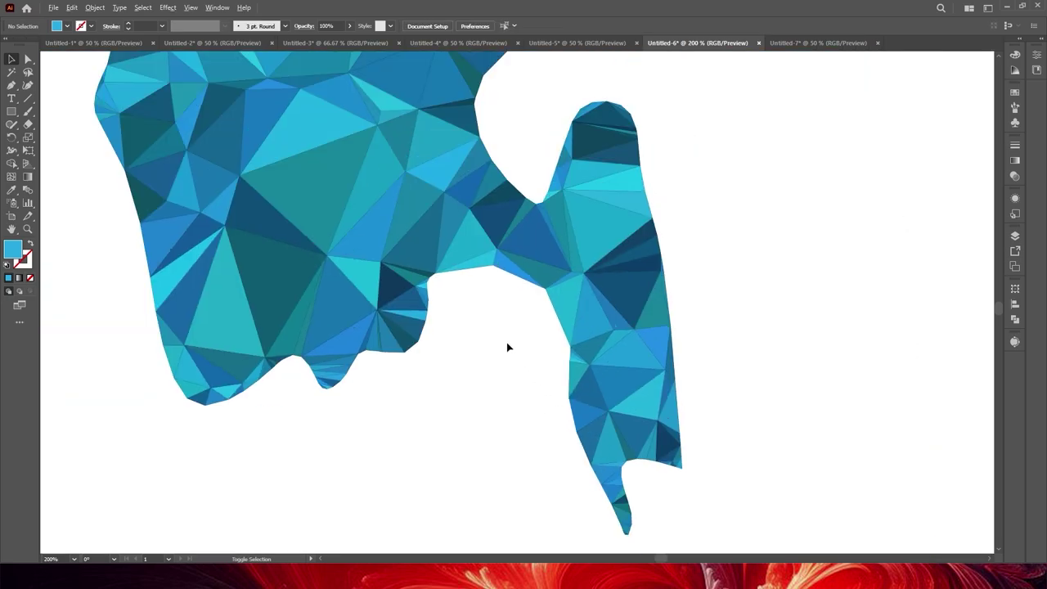
pyautogui.click(506, 342)
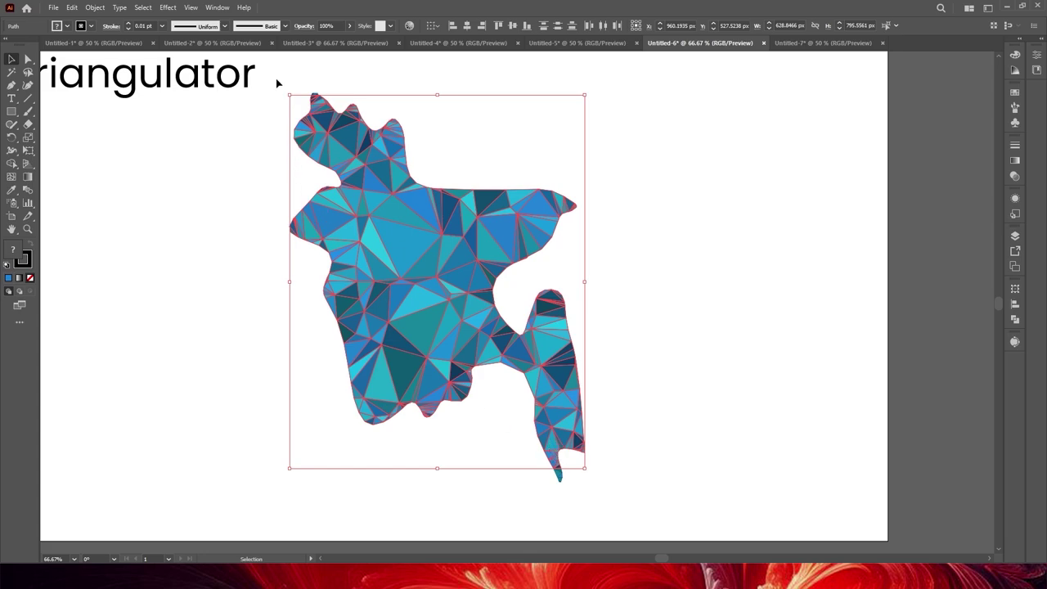
pyautogui.moveTo(276, 80); pyautogui.dragTo(646, 527)
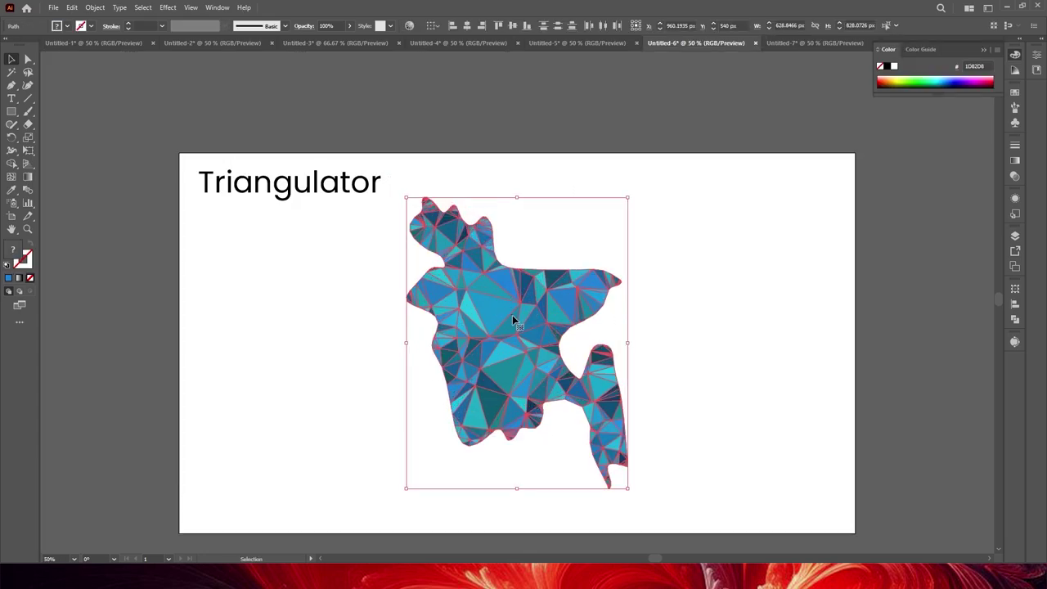
pyautogui.rightClick(512, 315)
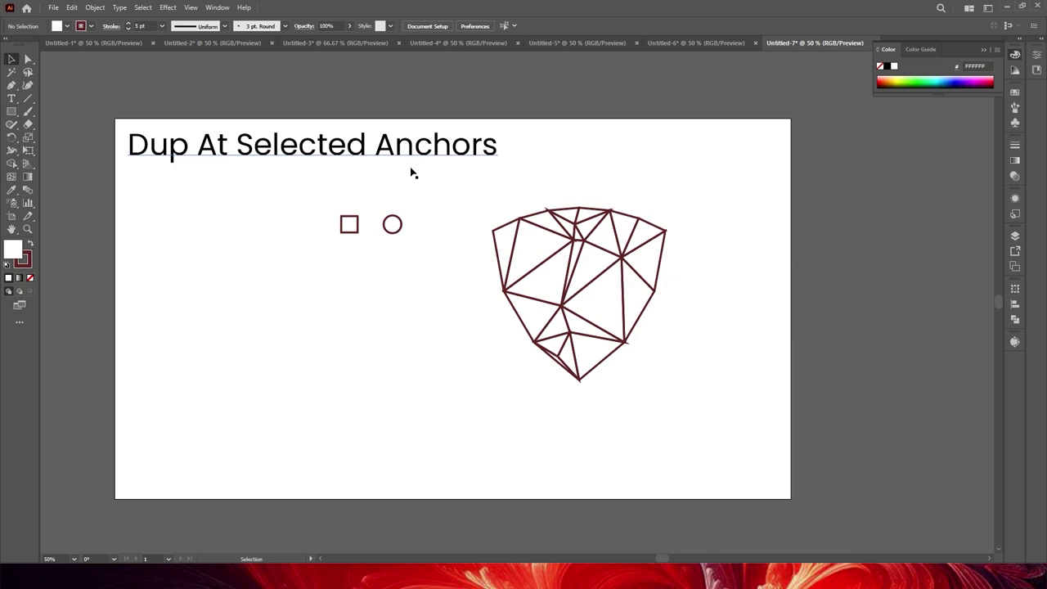
# Copy the small square onto the left-half mesh anchors using Dup At Selected Anchors.
pyautogui.click(350, 233)
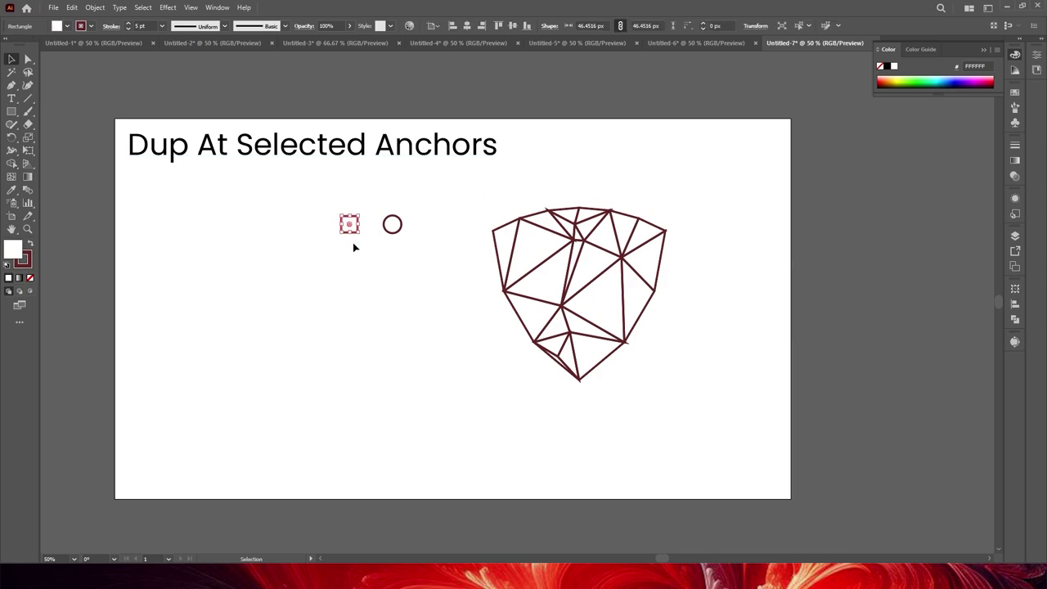
pyautogui.moveTo(479, 184); pyautogui.dragTo(568, 369)
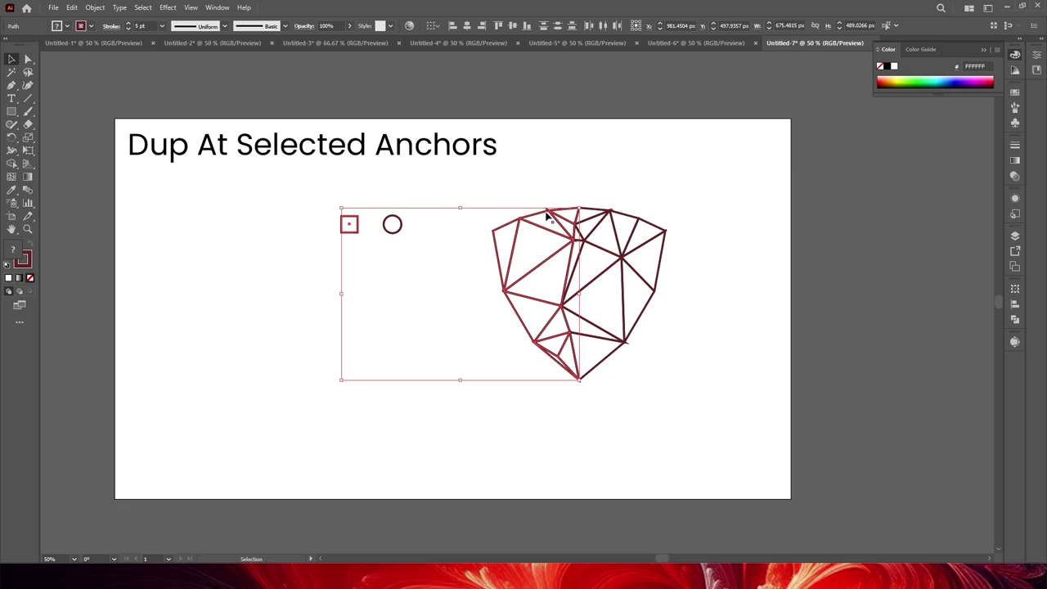
pyautogui.click(53, 7)
pyautogui.moveTo(74, 286)
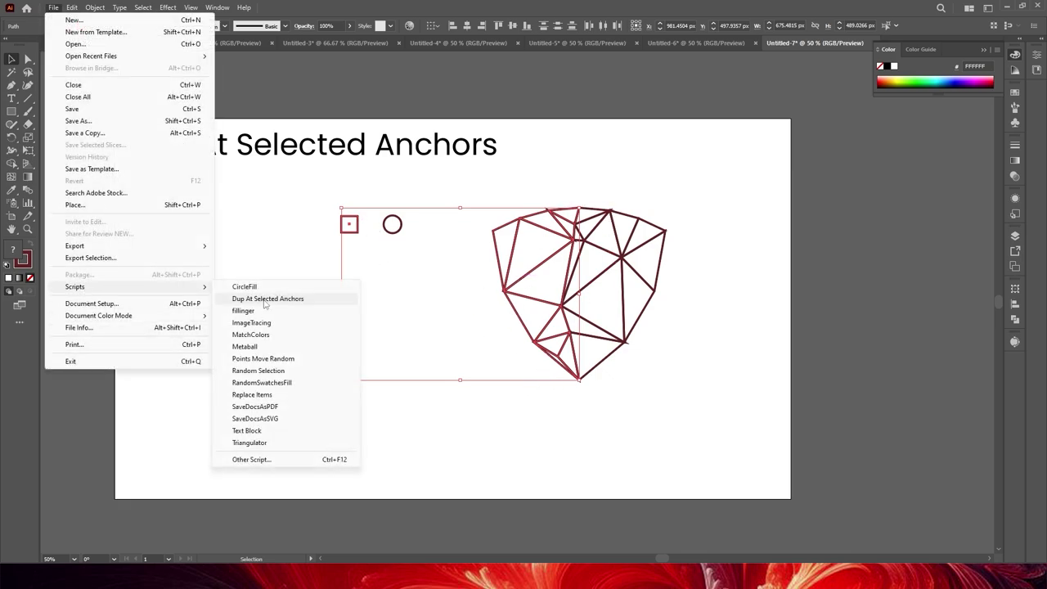
pyautogui.click(264, 299)
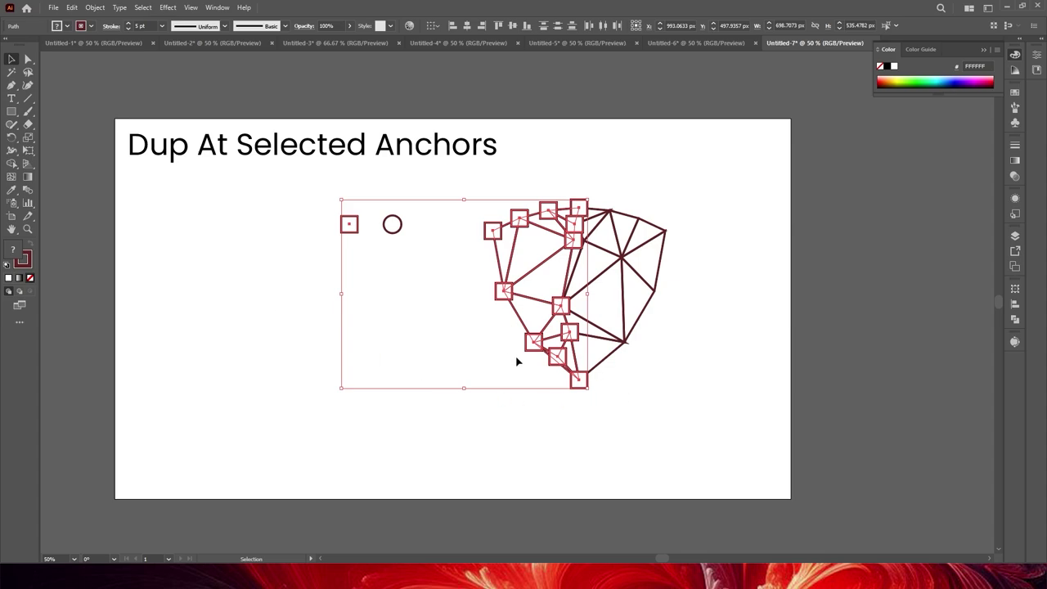
pyautogui.click(350, 225)
# Duplicate the small circle onto the right-half mesh anchors, then shift the mesh left and down.
pyautogui.moveTo(376, 187); pyautogui.dragTo(413, 264)
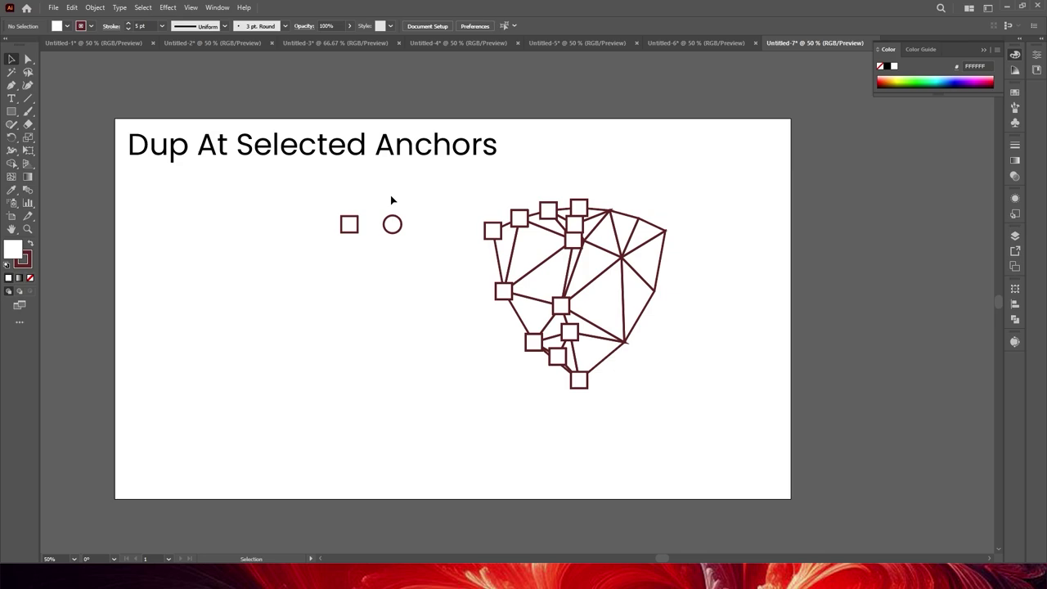
pyautogui.moveTo(695, 205); pyautogui.dragTo(595, 360)
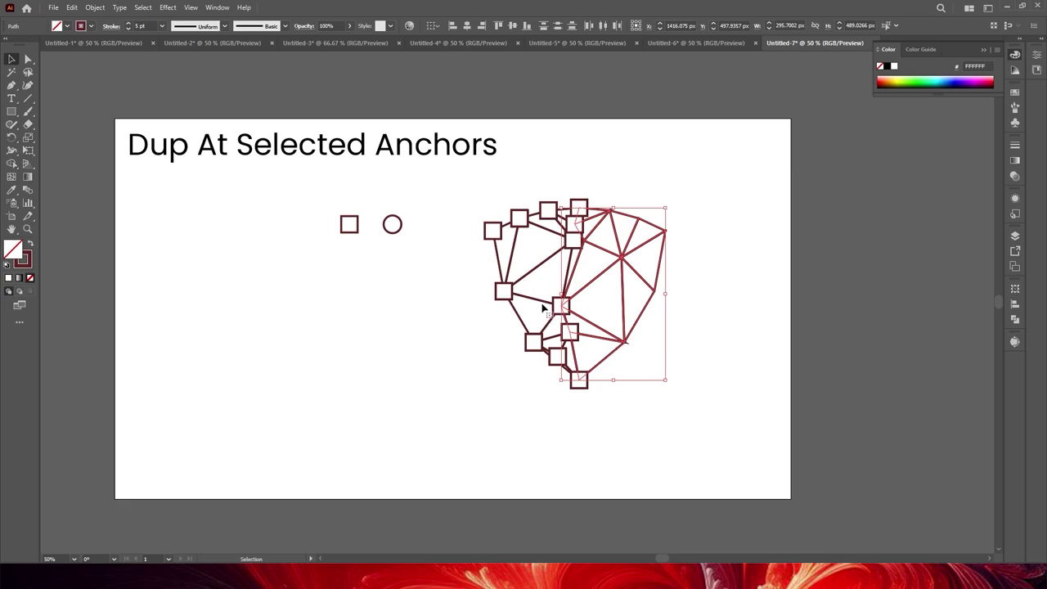
pyautogui.moveTo(384, 205); pyautogui.dragTo(409, 264)
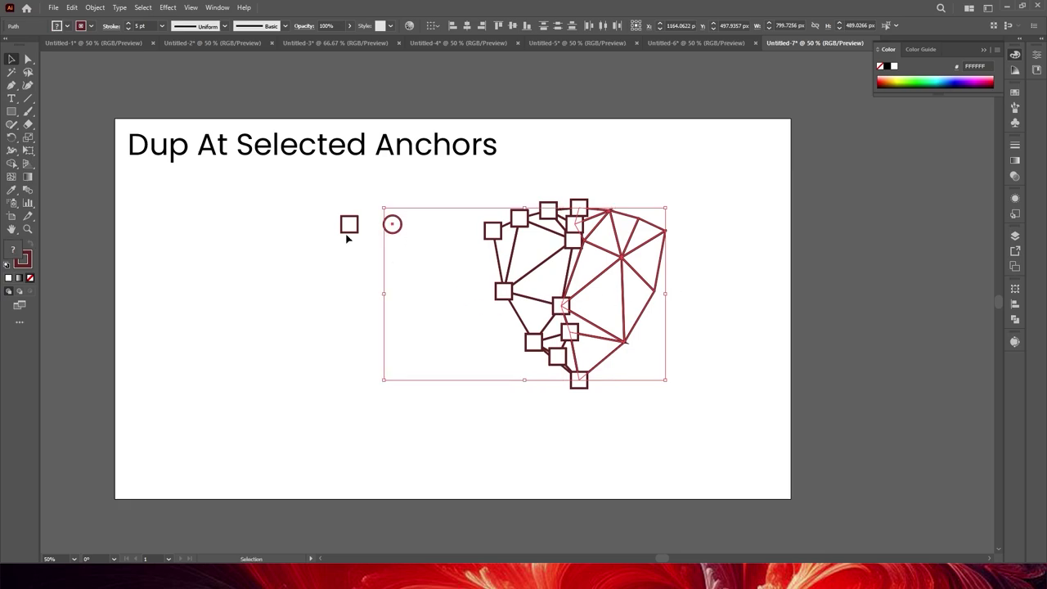
pyautogui.click(53, 7)
pyautogui.click(270, 300)
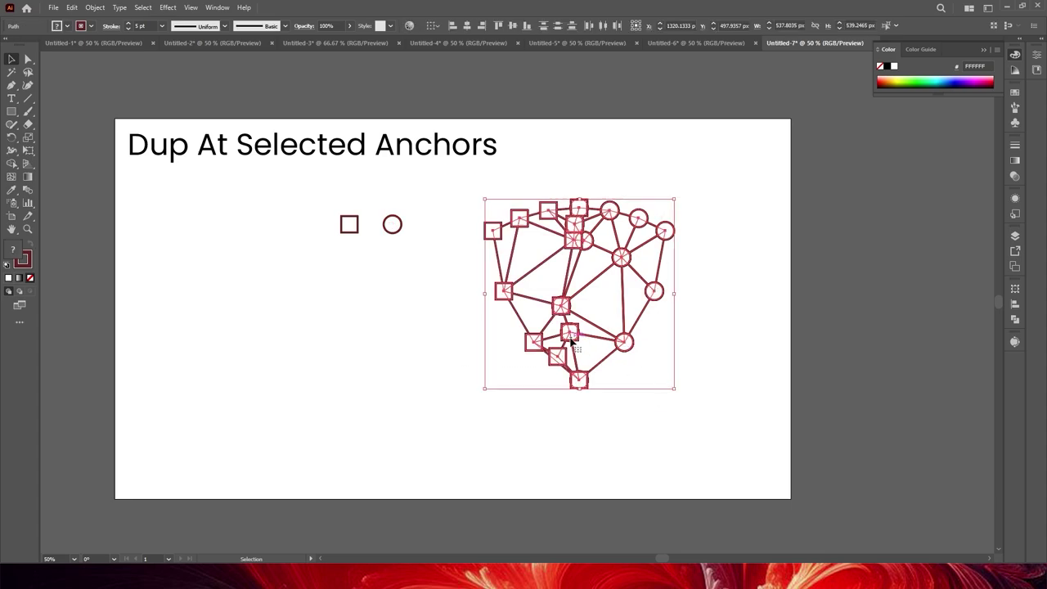
pyautogui.moveTo(577, 334); pyautogui.dragTo(514, 360)
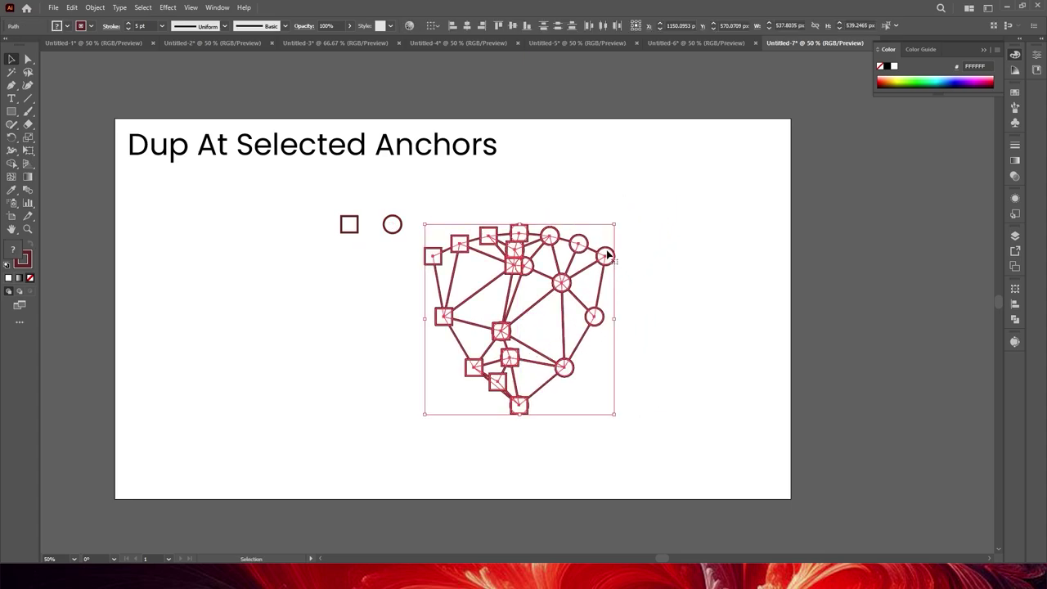
pyautogui.click(654, 219)
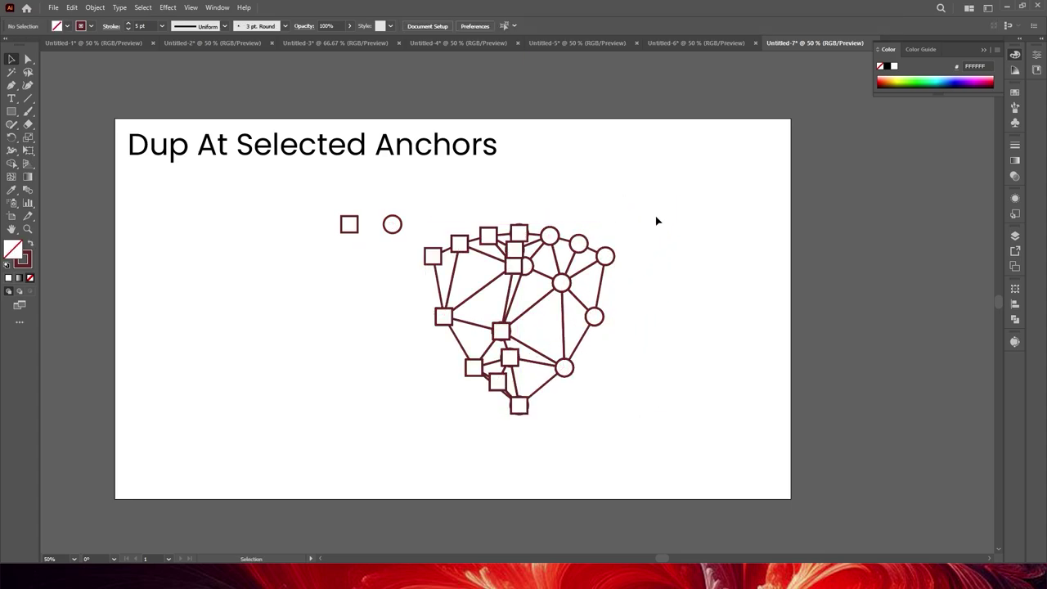